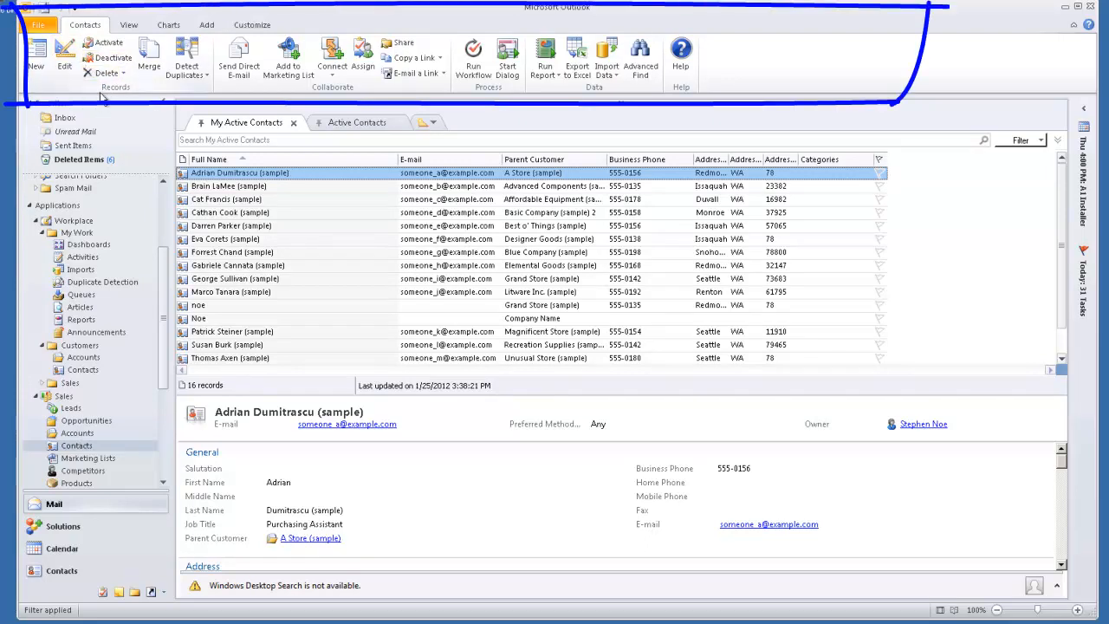
- Start a new personal view for the Contact record type and show the query's editable details
{"action": "left_click", "coordinate": [643, 59]}
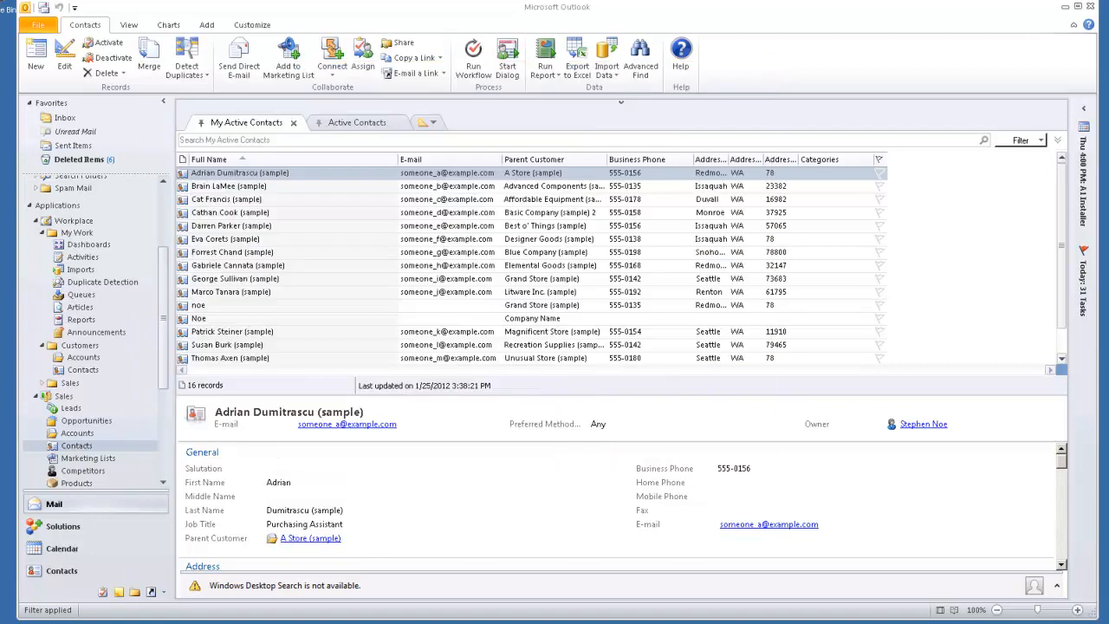
{"action": "left_click", "coordinate": [763, 69]}
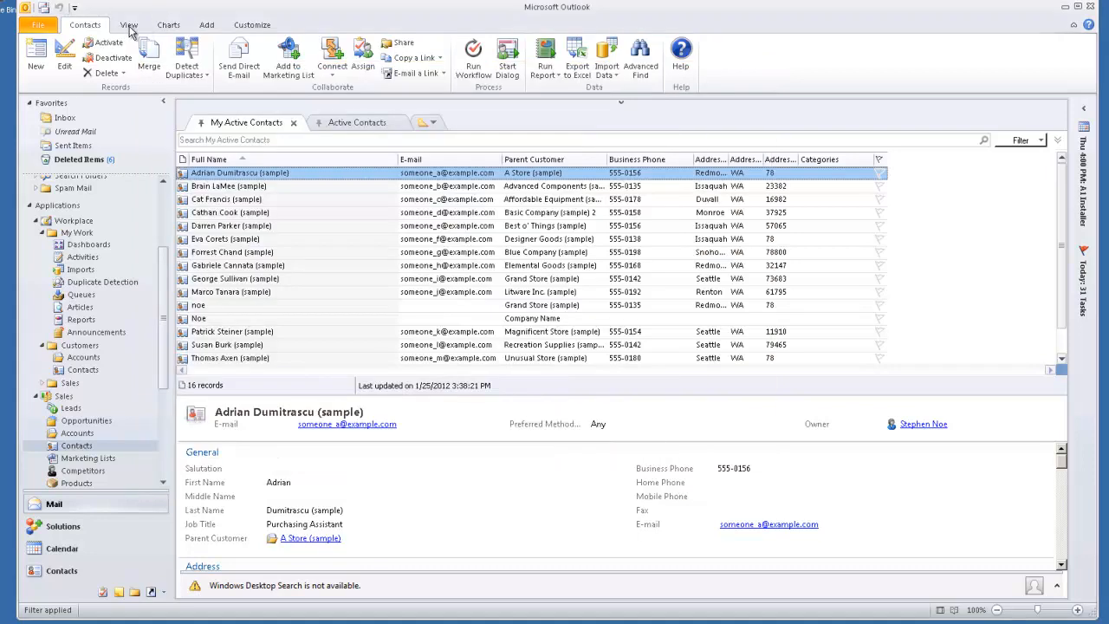
{"action": "left_click", "coordinate": [129, 26]}
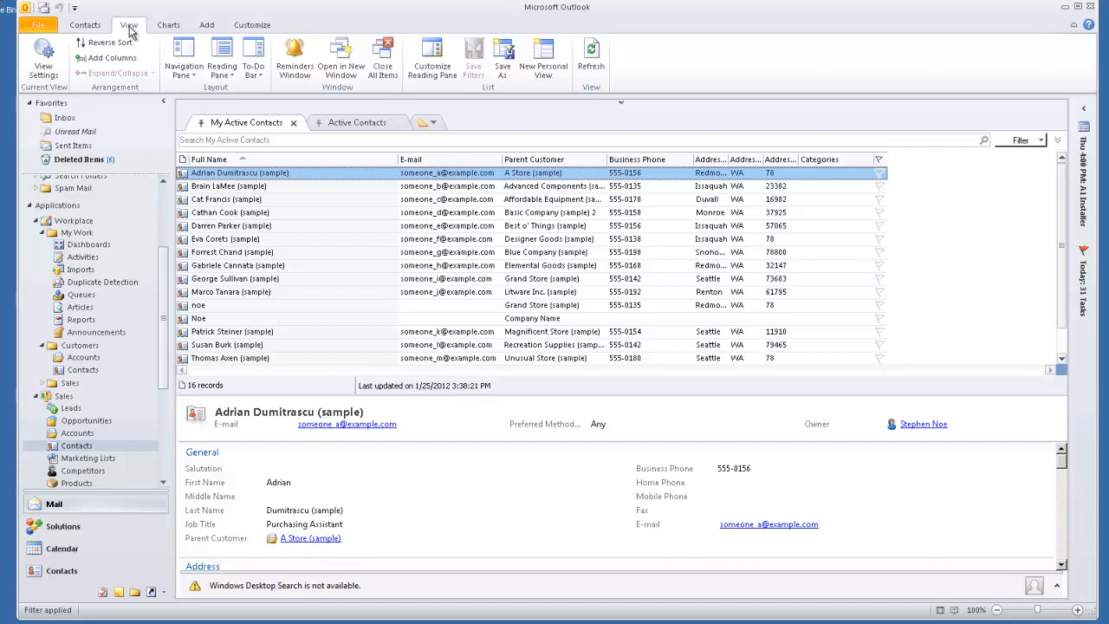
{"action": "left_click", "coordinate": [544, 59]}
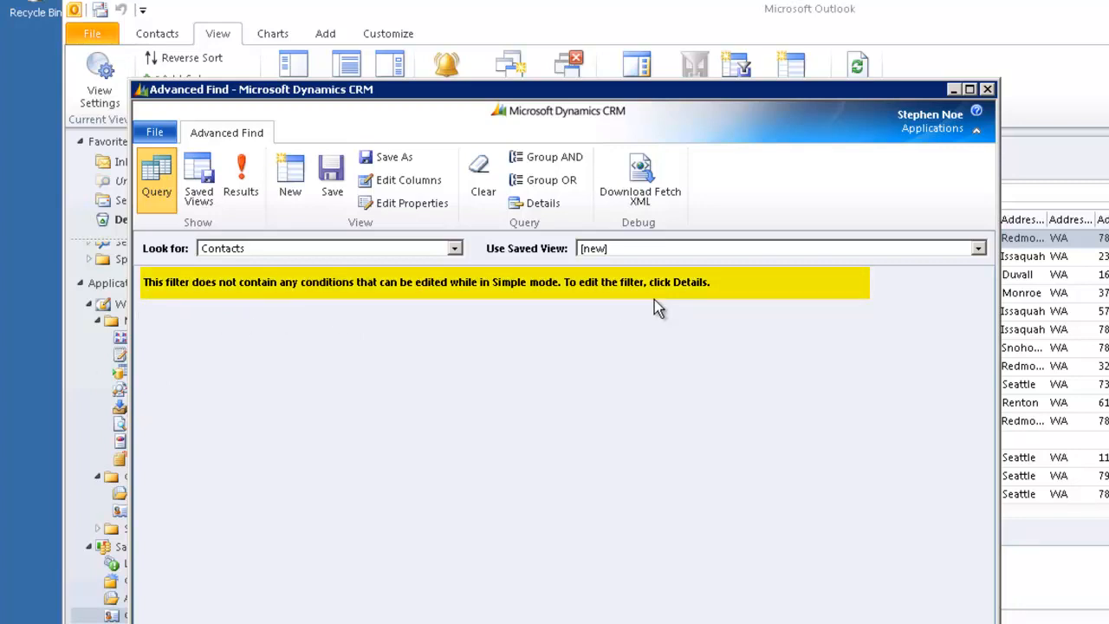
{"action": "left_click", "coordinate": [541, 213]}
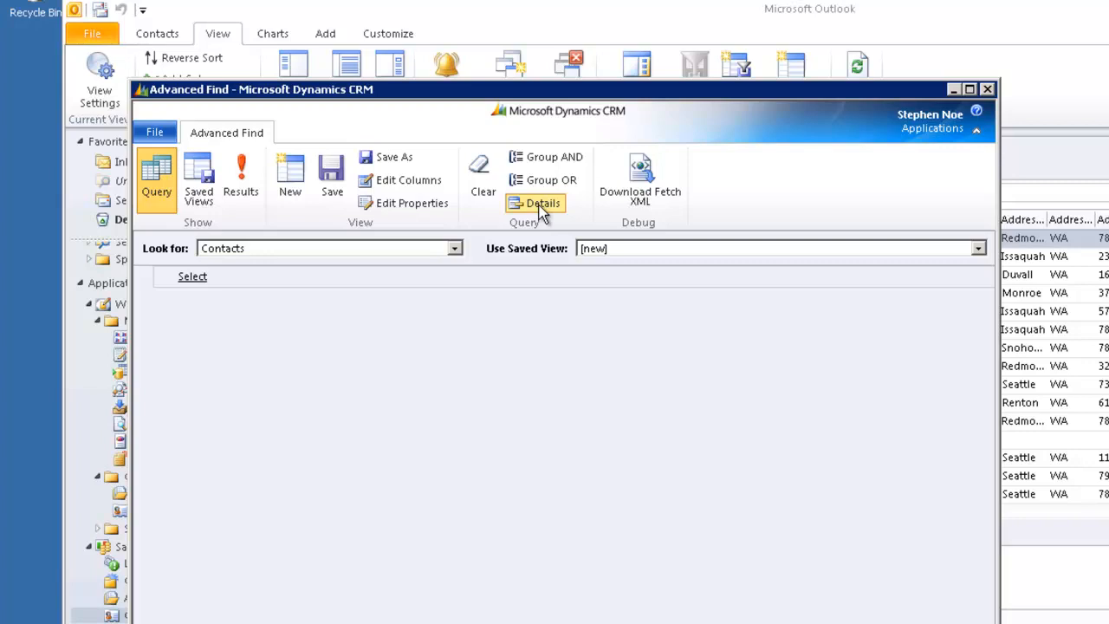
{"action": "left_click", "coordinate": [541, 208]}
- Look through the record types the query can search and choose Contacts
{"action": "left_click", "coordinate": [454, 249]}
{"action": "left_click_drag", "start_coordinate": [447, 352], "coordinate": [455, 270]}
{"action": "left_click_drag", "start_coordinate": [403, 227], "coordinate": [408, 384]}
{"action": "left_click_drag", "start_coordinate": [413, 331], "coordinate": [411, 107]}
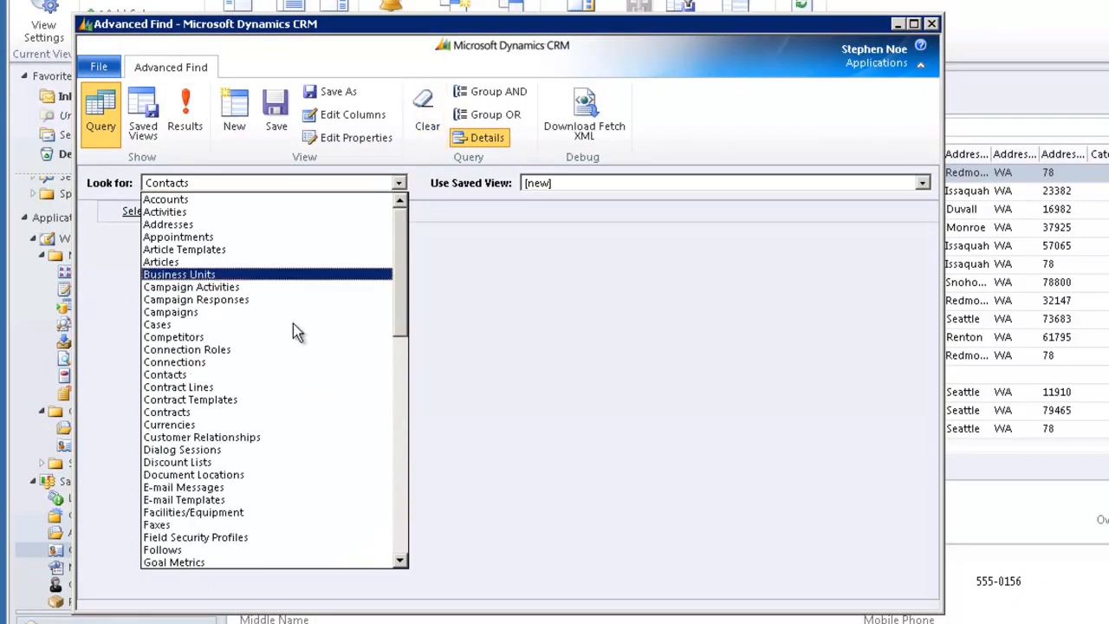
{"action": "left_click", "coordinate": [177, 374]}
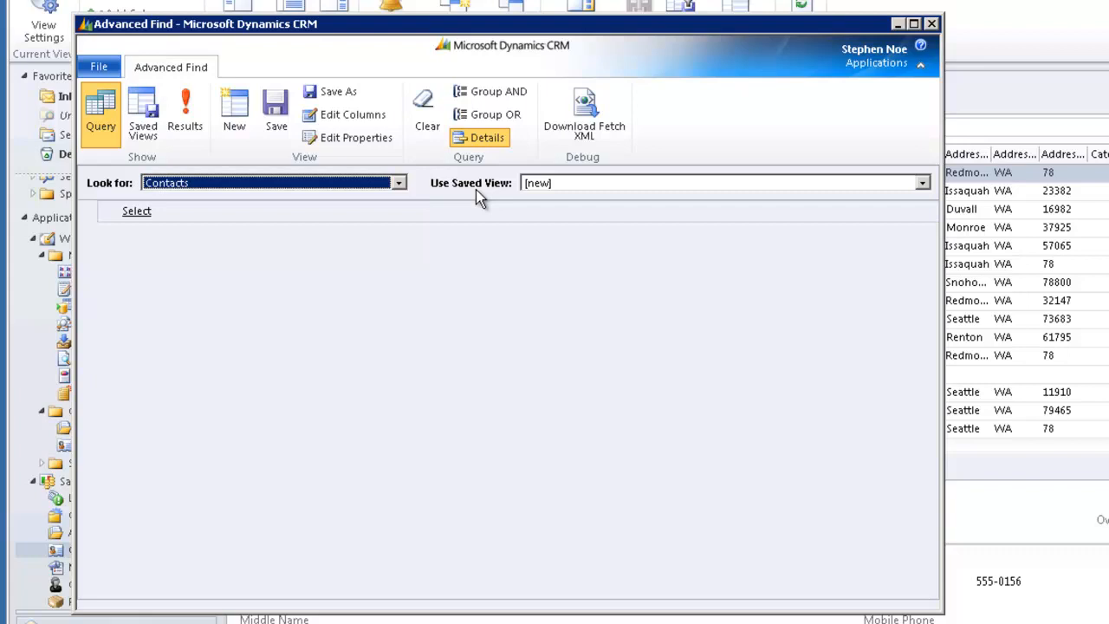
{"action": "left_click", "coordinate": [923, 183]}
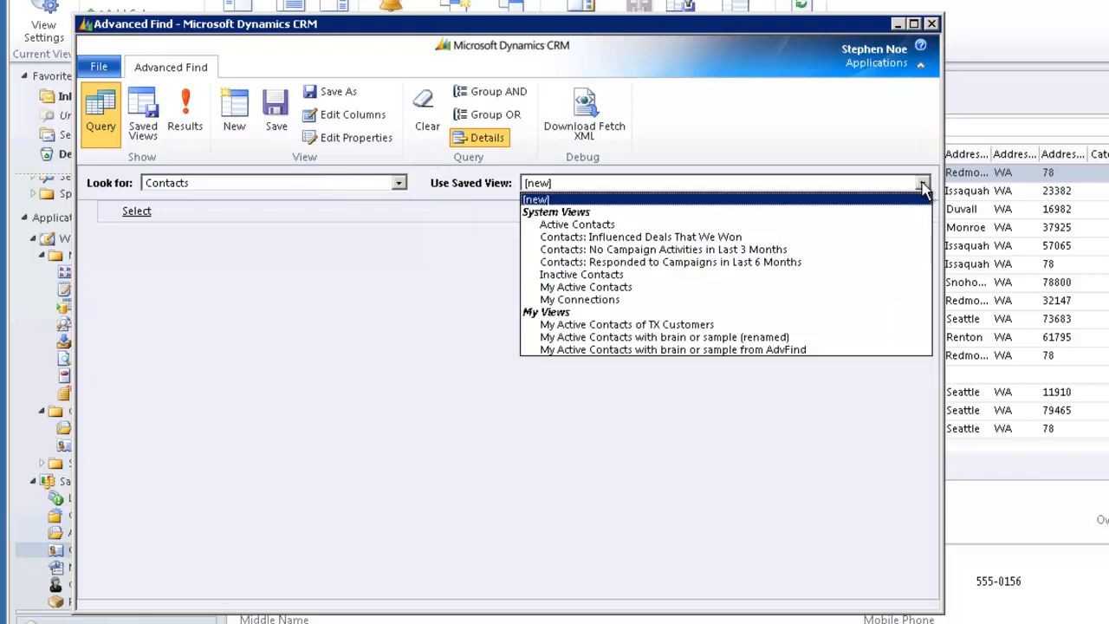
{"action": "left_click", "coordinate": [612, 291]}
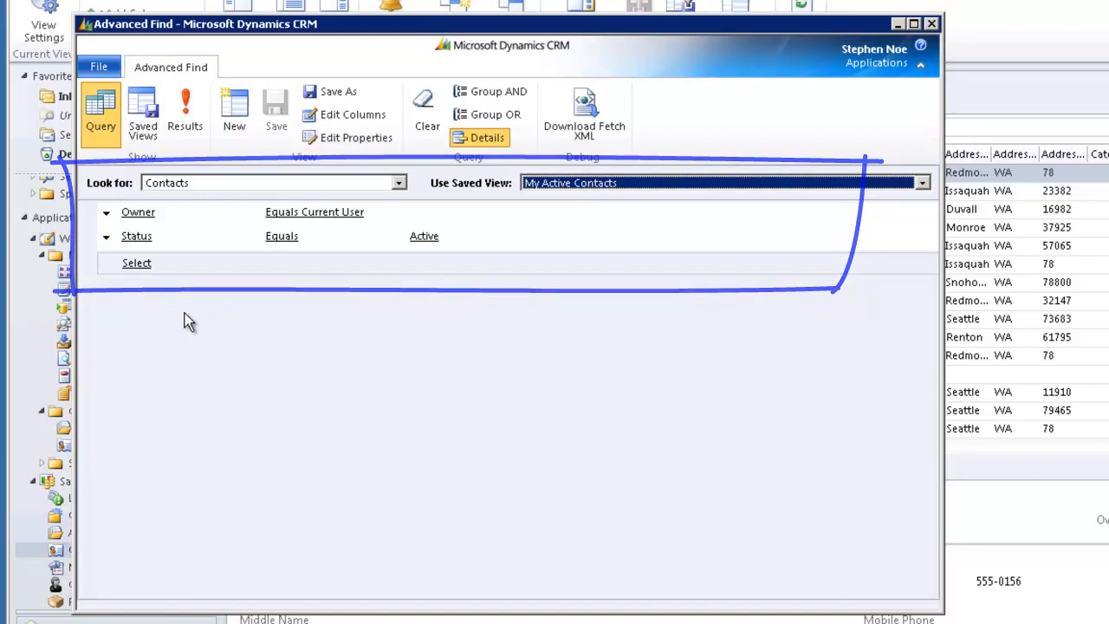
{"action": "left_click", "coordinate": [922, 183]}
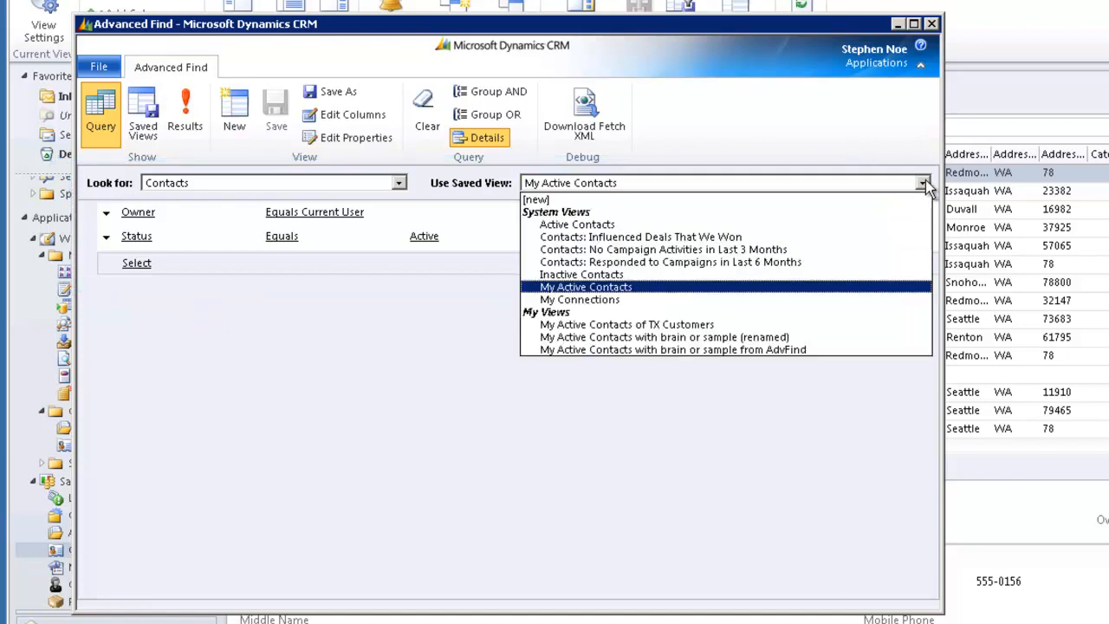
{"action": "left_click", "coordinate": [588, 201]}
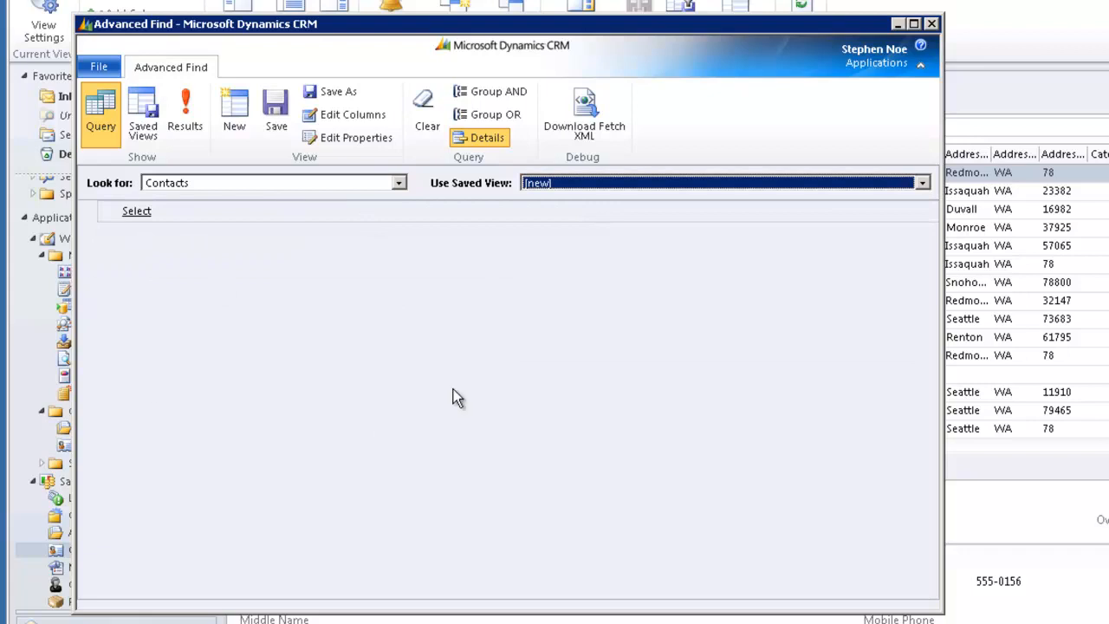
- Base the query on the My Active Contacts saved view and compare its conditions in simple and detailed mode
{"action": "left_click", "coordinate": [923, 185]}
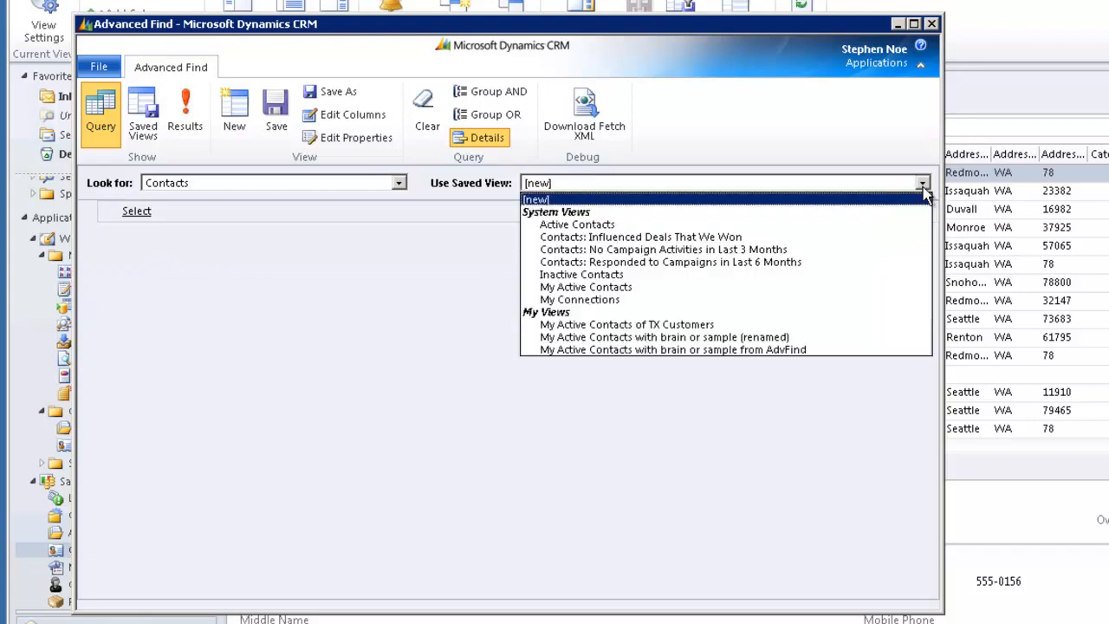
{"action": "left_click", "coordinate": [612, 290]}
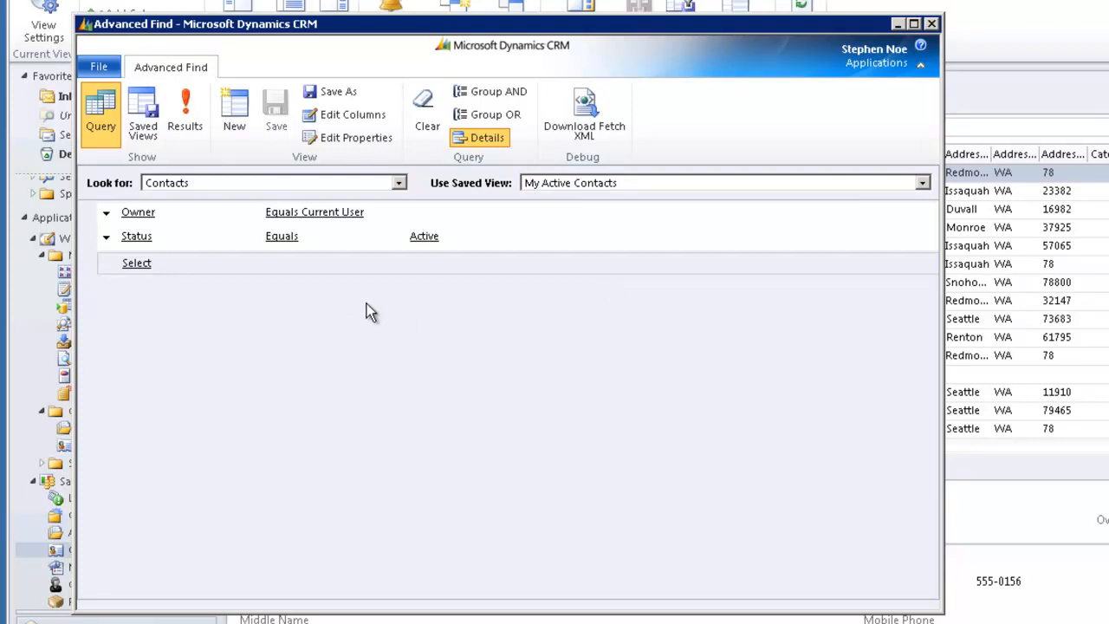
{"action": "left_click", "coordinate": [489, 140]}
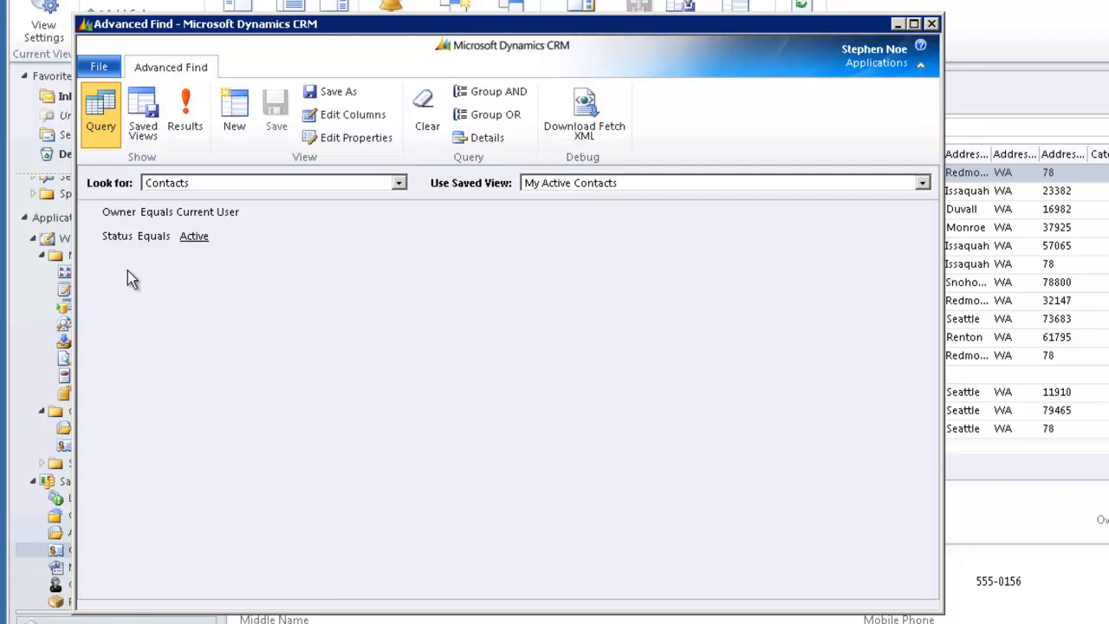
{"action": "left_click", "coordinate": [486, 139]}
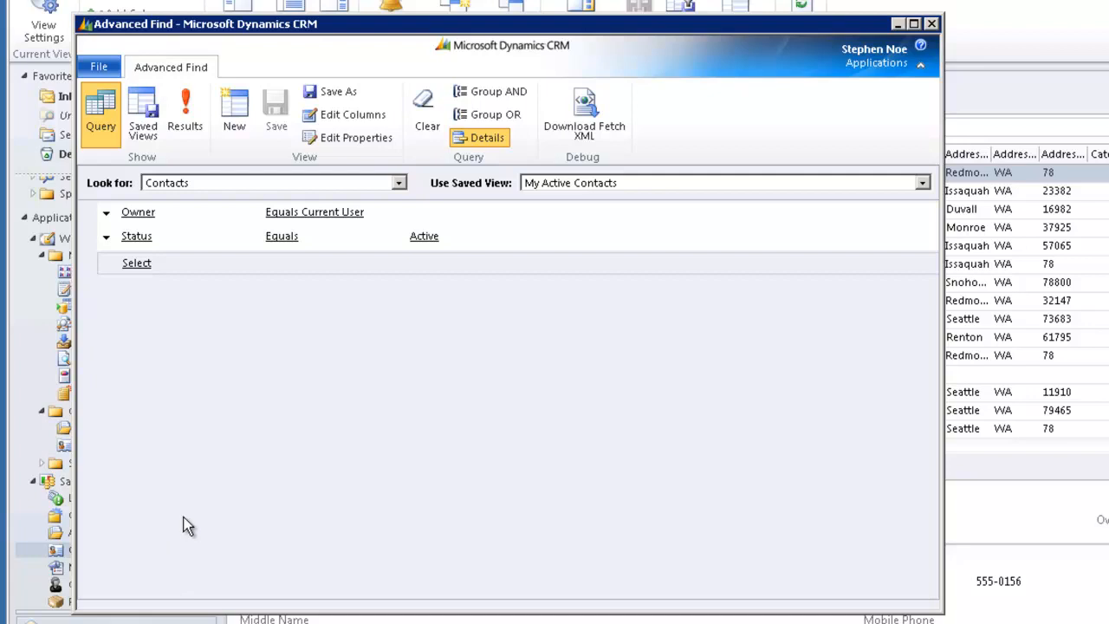
- Add a condition that Address 1: ZIP/Postal Code begins with 2
{"action": "left_click", "coordinate": [139, 266]}
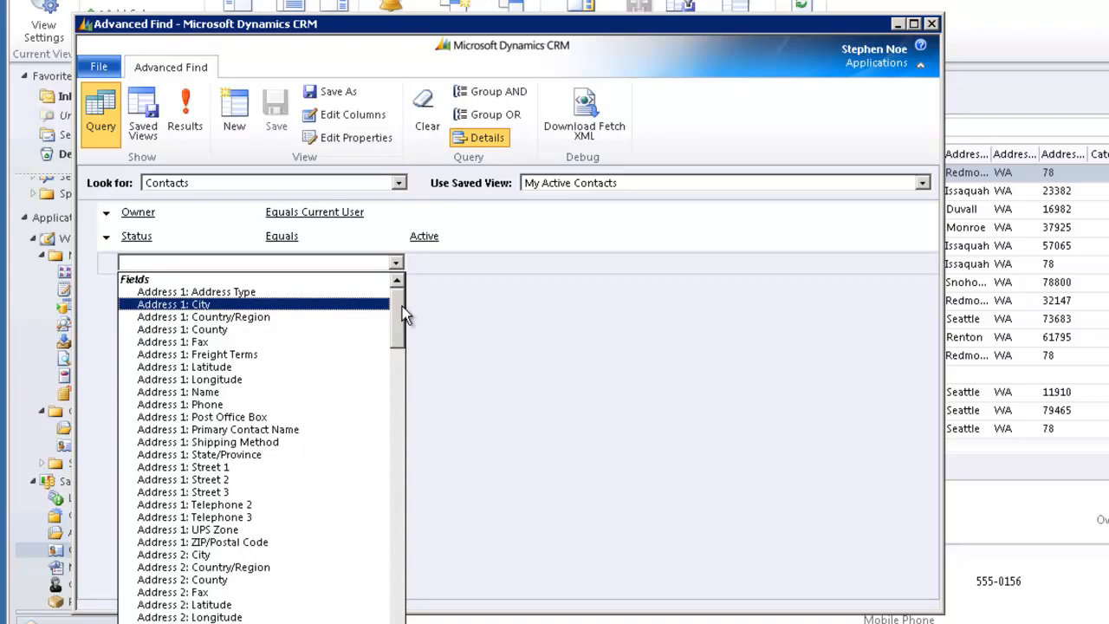
{"action": "left_click_drag", "start_coordinate": [402, 310], "coordinate": [402, 335]}
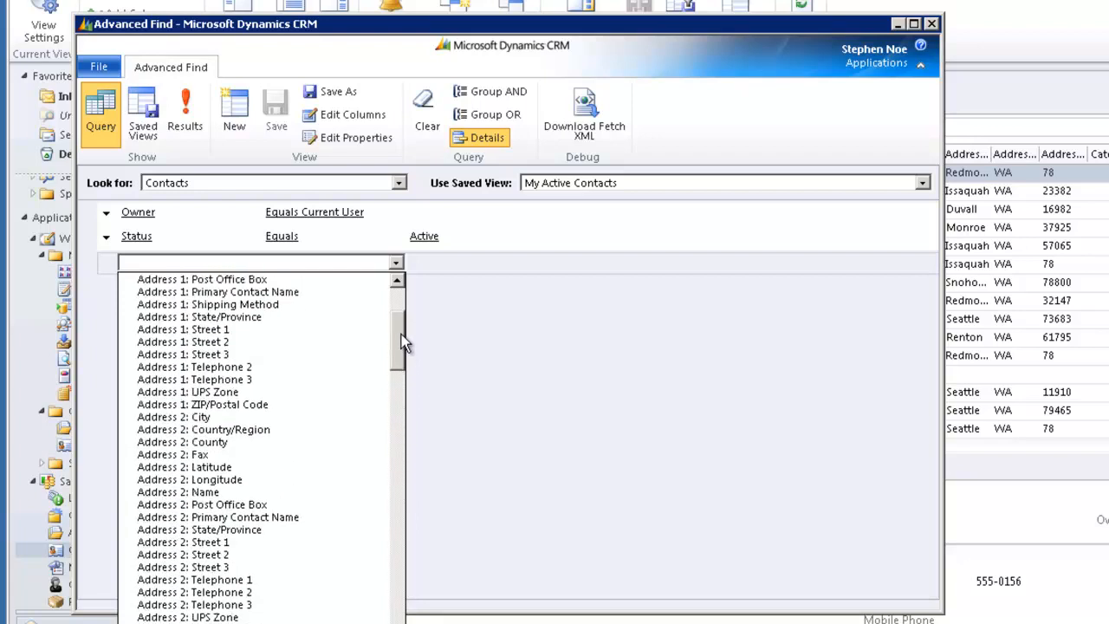
{"action": "left_click", "coordinate": [217, 405]}
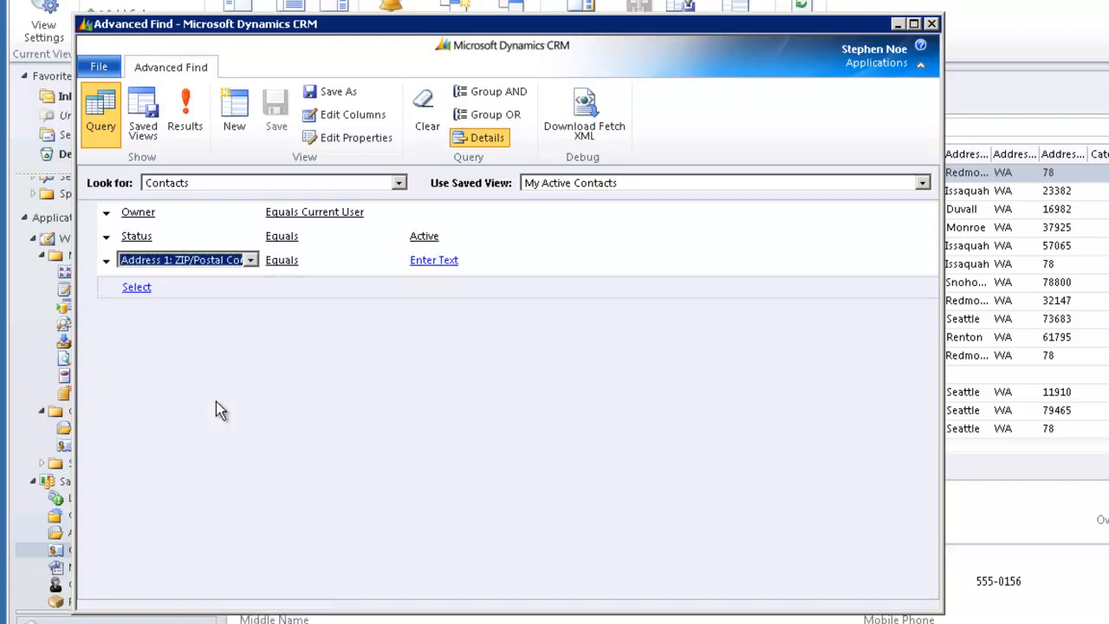
{"action": "left_click", "coordinate": [310, 260]}
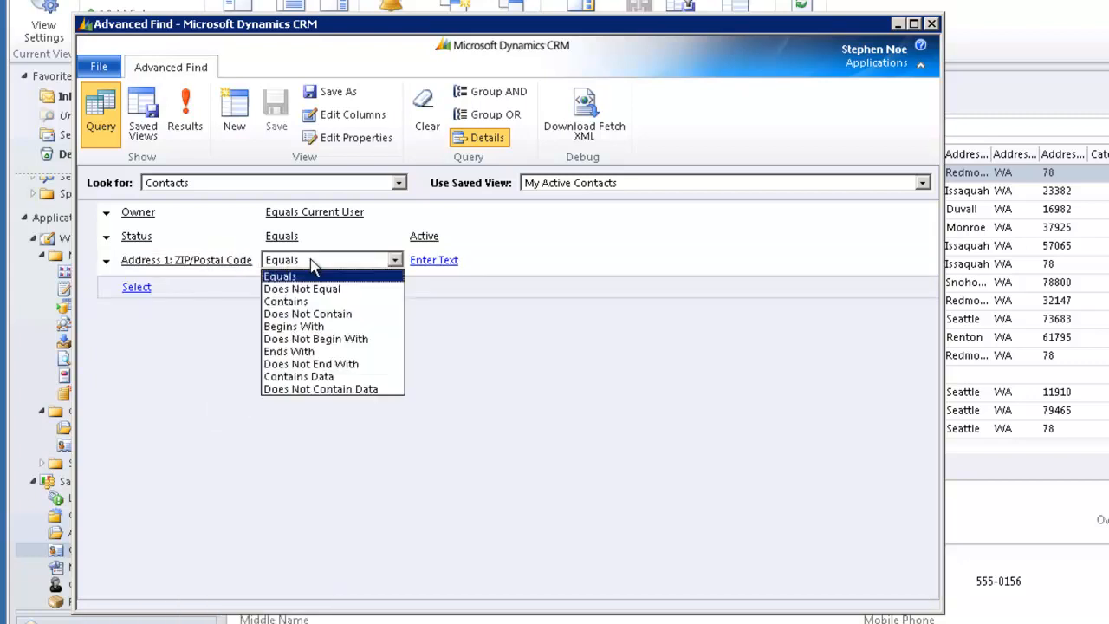
{"action": "left_click", "coordinate": [314, 327]}
{"action": "left_click", "coordinate": [449, 261]}
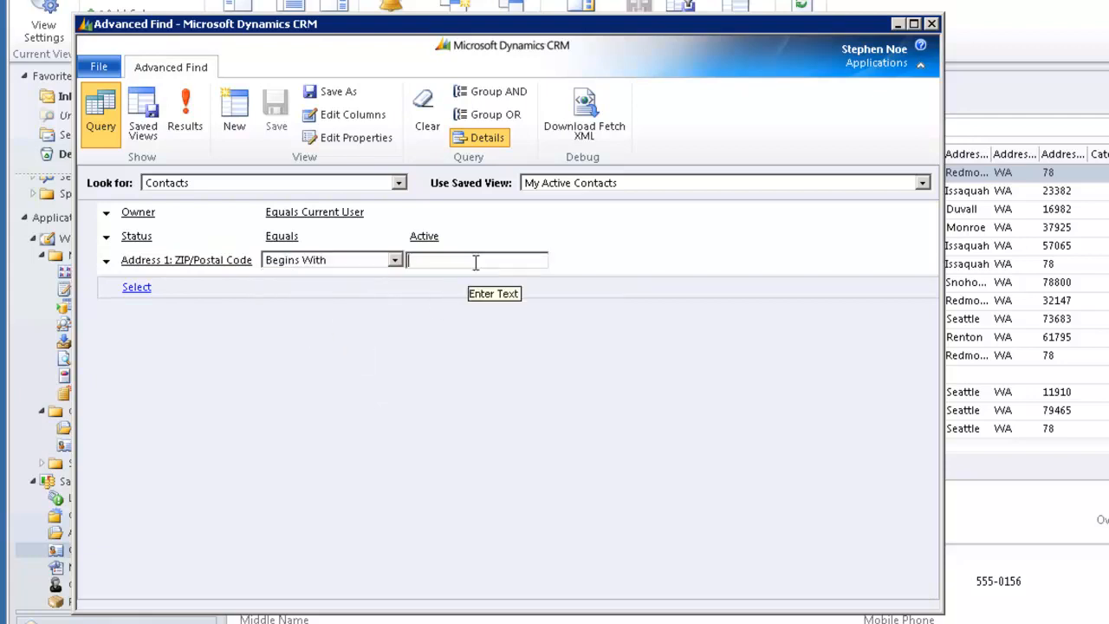
{"action": "type", "text": "2"}
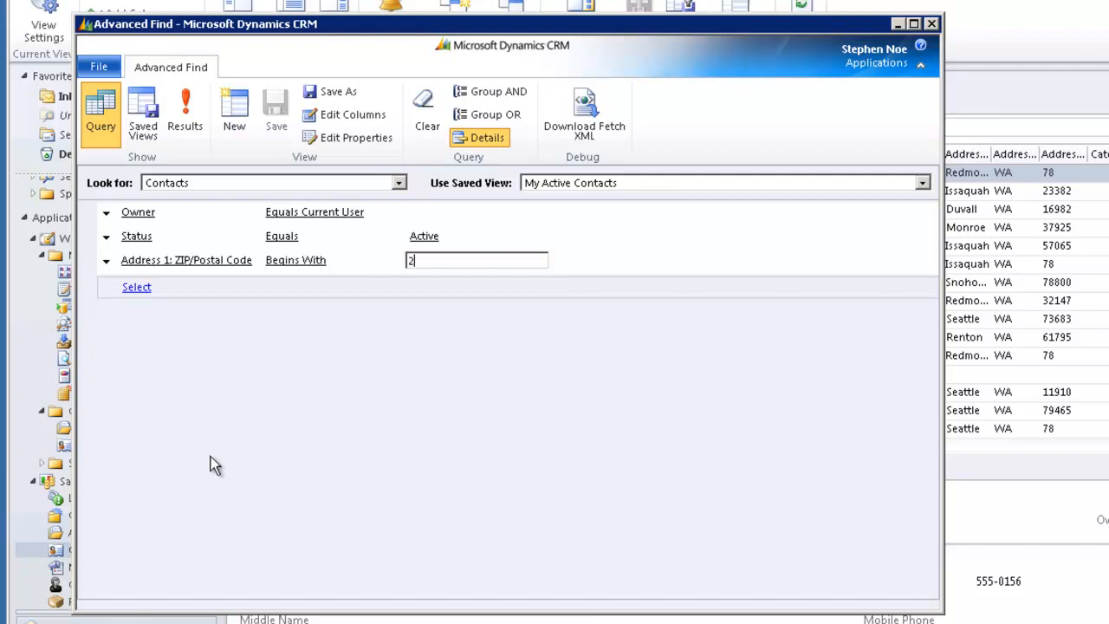
- Add a second condition that Address 1: ZIP/Postal Code begins with 5
{"action": "left_click", "coordinate": [214, 287]}
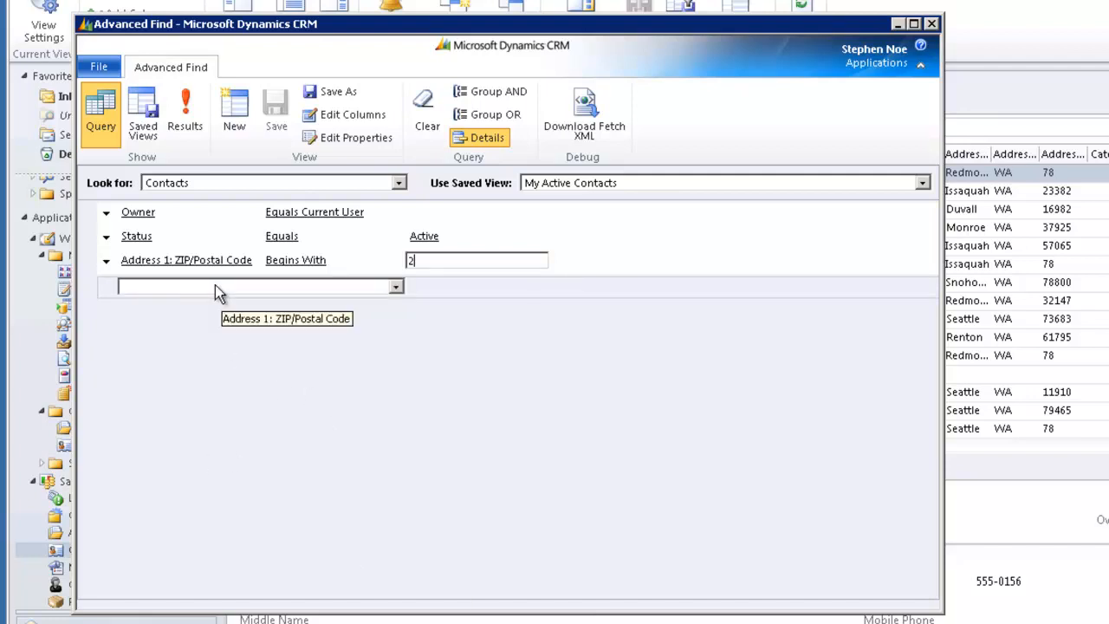
{"action": "left_click", "coordinate": [214, 286]}
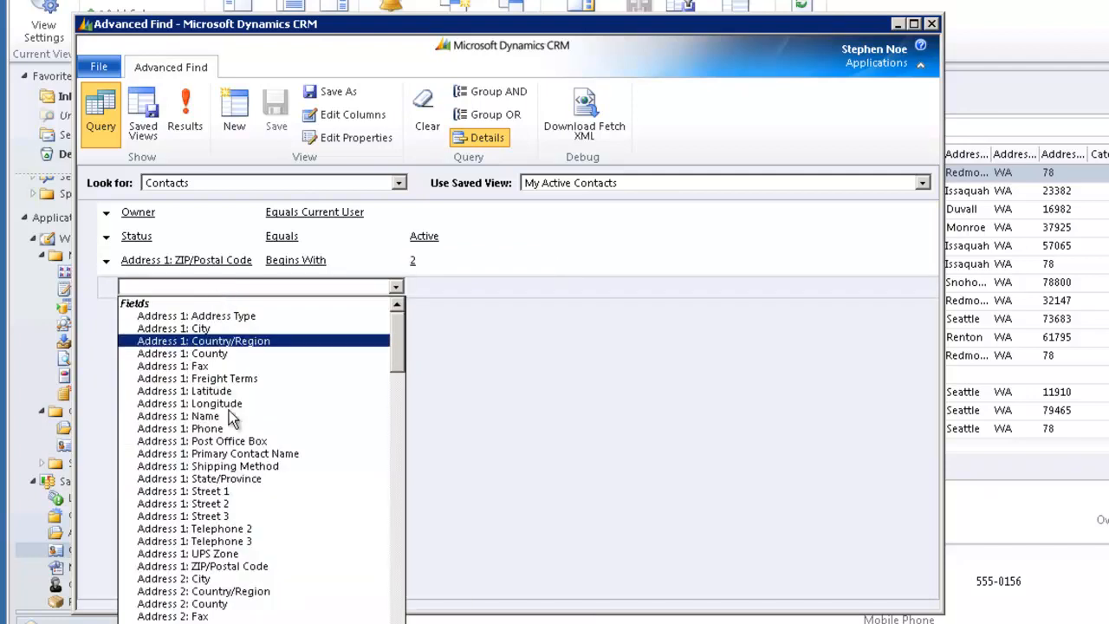
{"action": "left_click", "coordinate": [222, 566]}
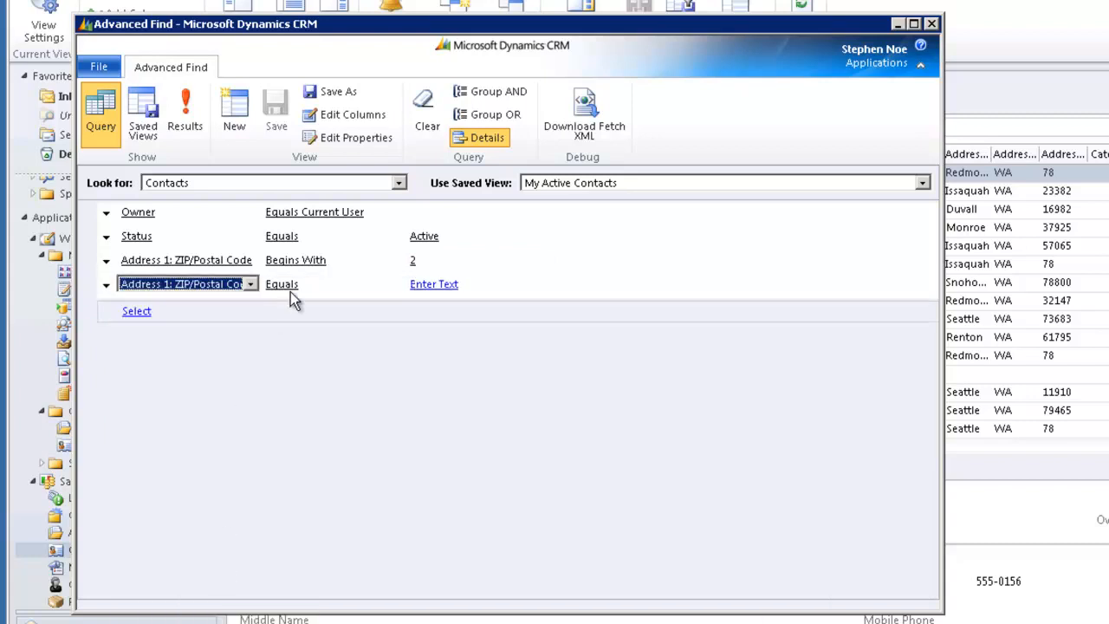
{"action": "left_click", "coordinate": [298, 286]}
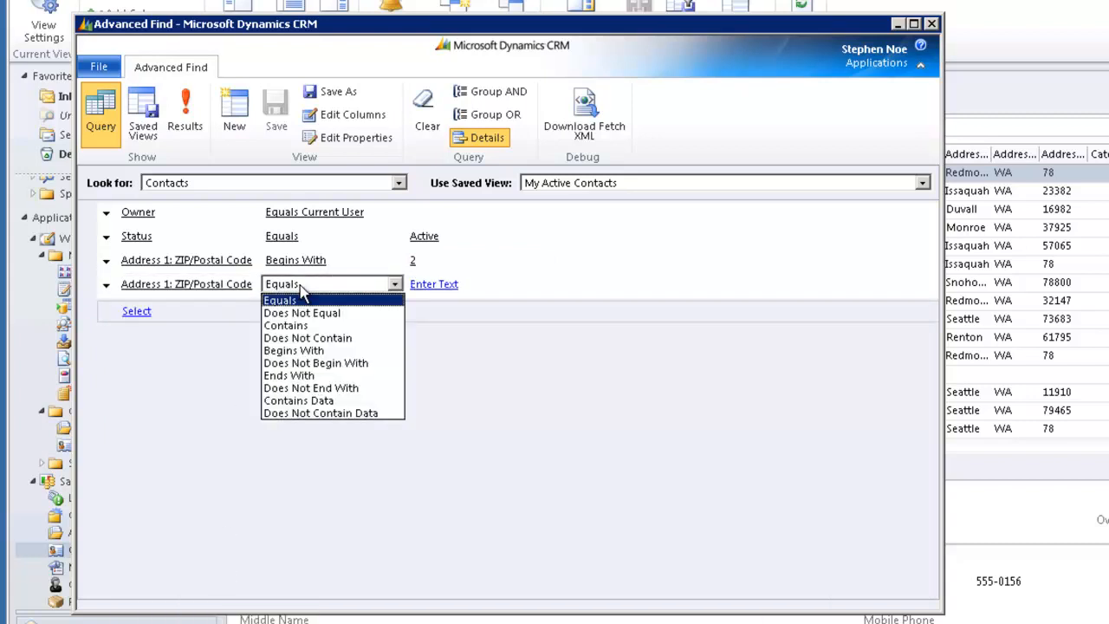
{"action": "left_click", "coordinate": [299, 351]}
{"action": "left_click", "coordinate": [432, 285]}
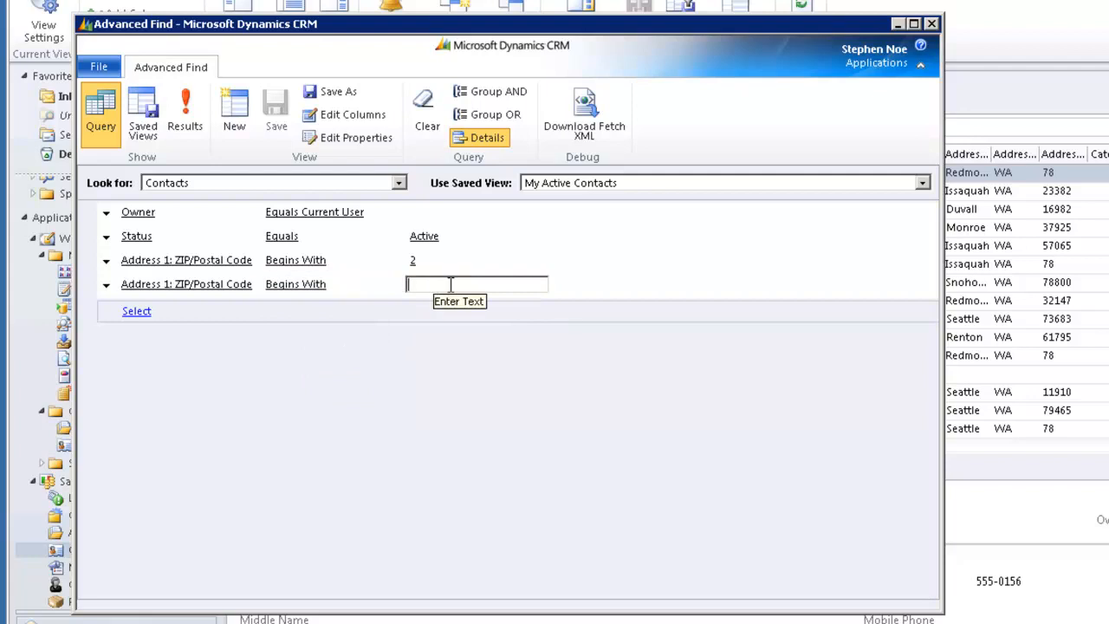
{"action": "type", "text": "5"}
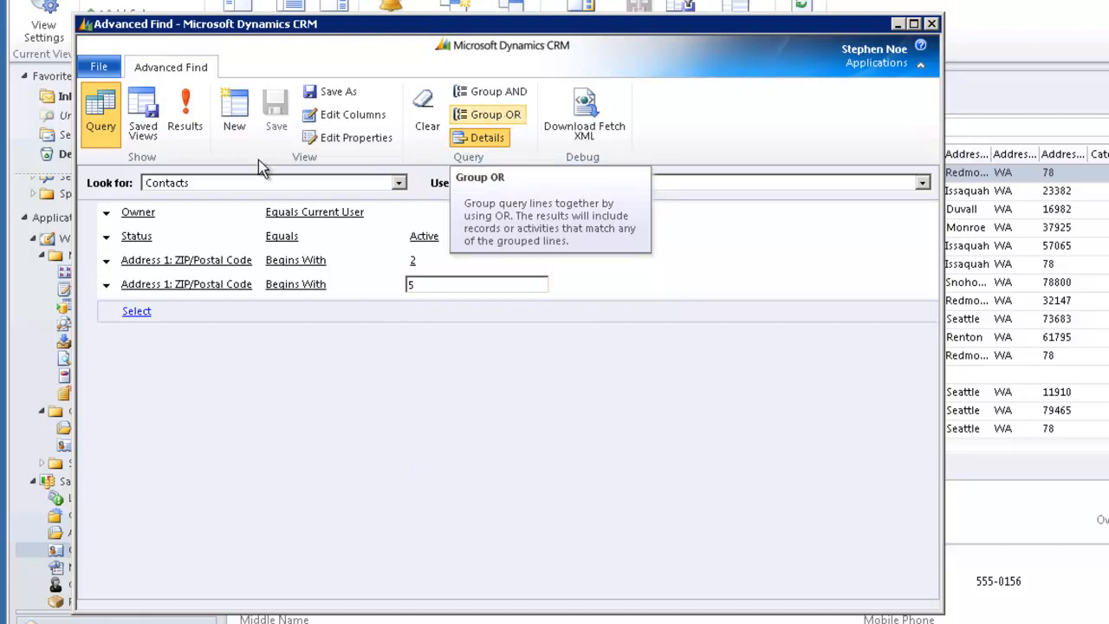
- Combine the two ZIP/Postal Code conditions into an OR group
{"action": "left_click", "coordinate": [106, 263]}
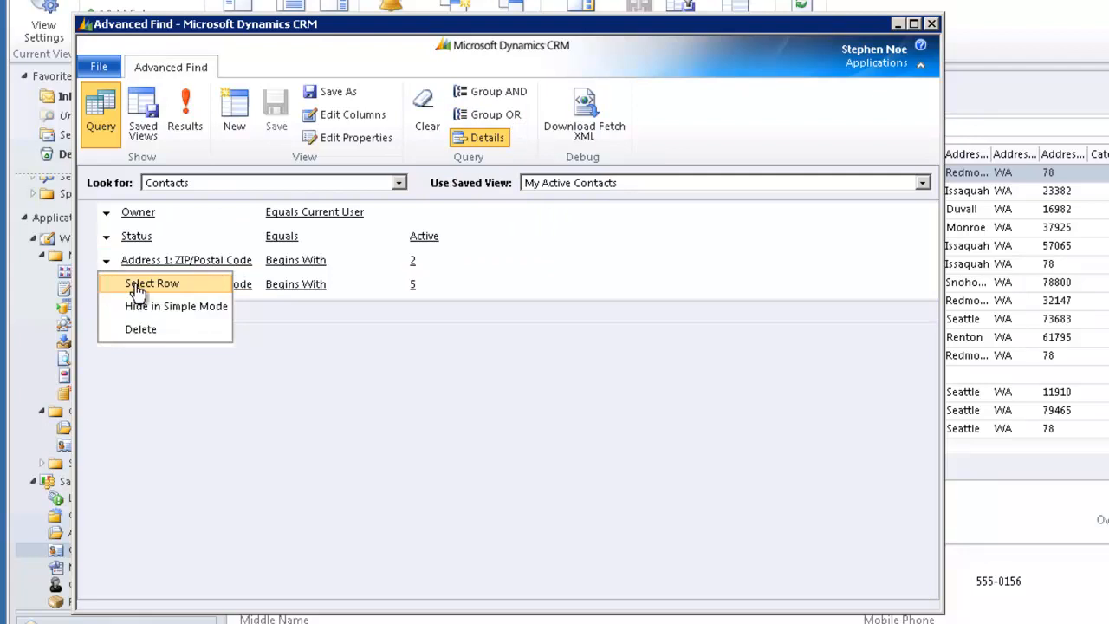
{"action": "left_click", "coordinate": [130, 284]}
{"action": "left_click", "coordinate": [106, 286]}
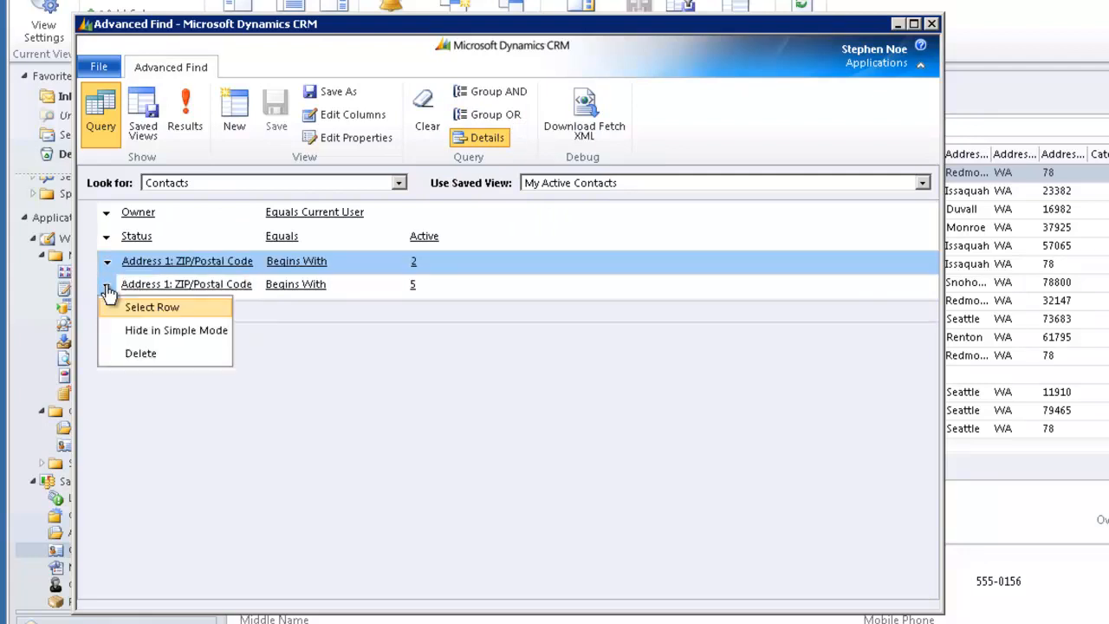
{"action": "left_click", "coordinate": [159, 307]}
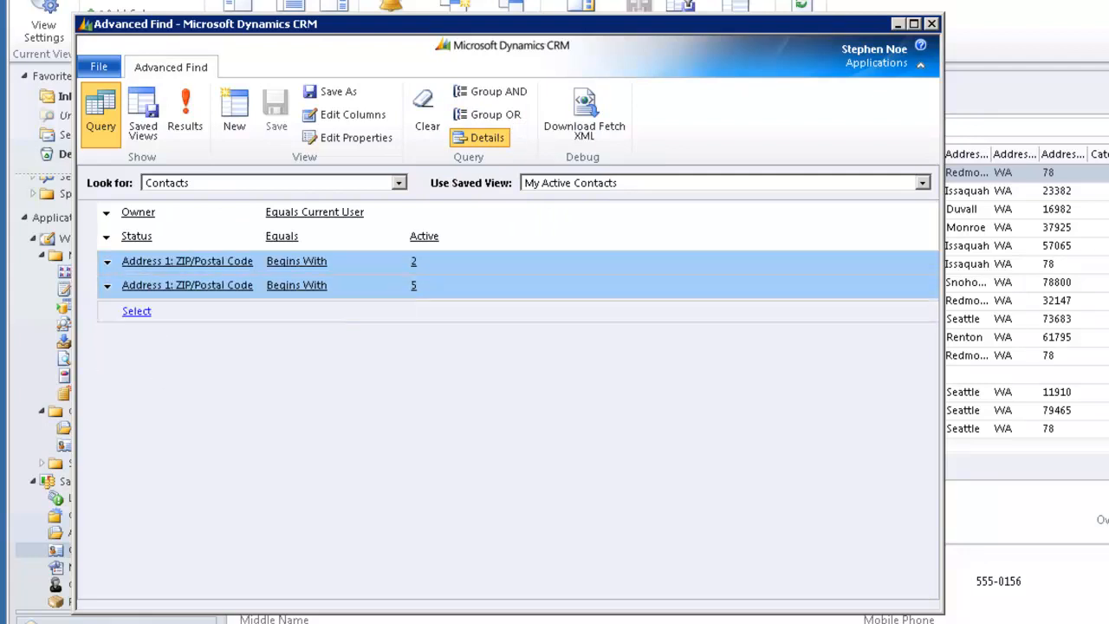
{"action": "left_click", "coordinate": [489, 114]}
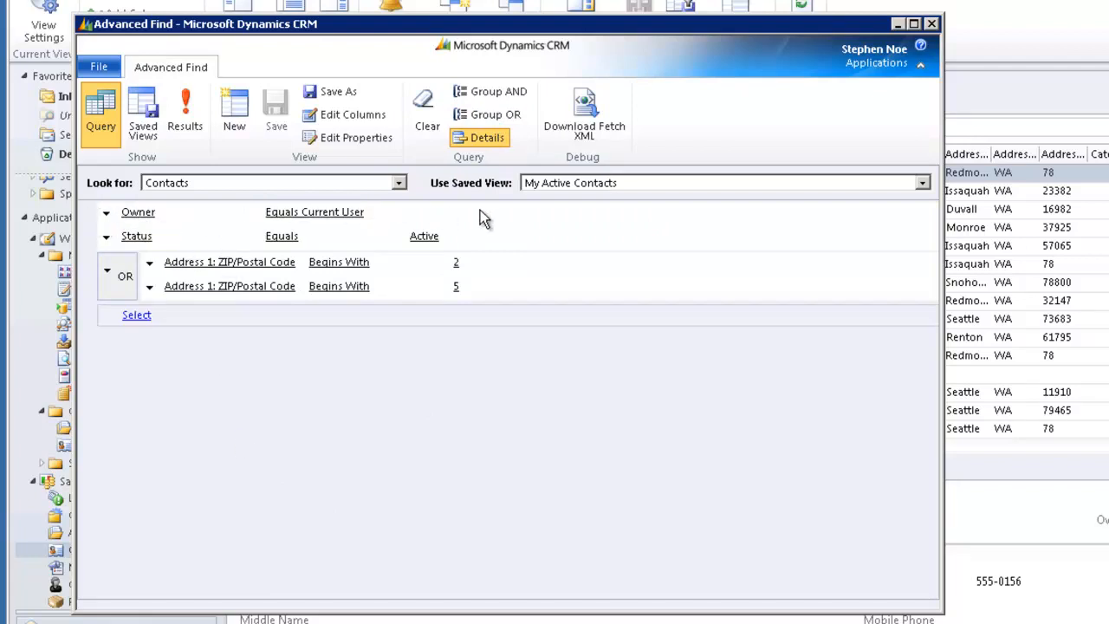
- Add the related record type Parent Customer (Account) to the query below the OR group
{"action": "mouse_move", "coordinate": [492, 237]}
{"action": "left_click", "coordinate": [137, 317]}
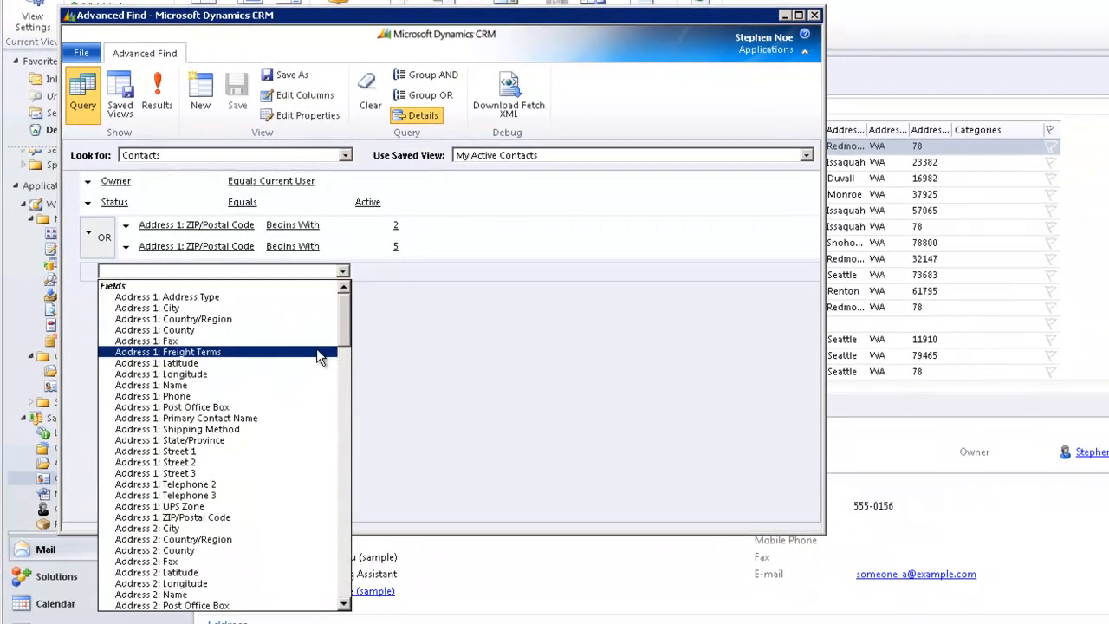
{"action": "left_click_drag", "start_coordinate": [344, 327], "coordinate": [327, 585]}
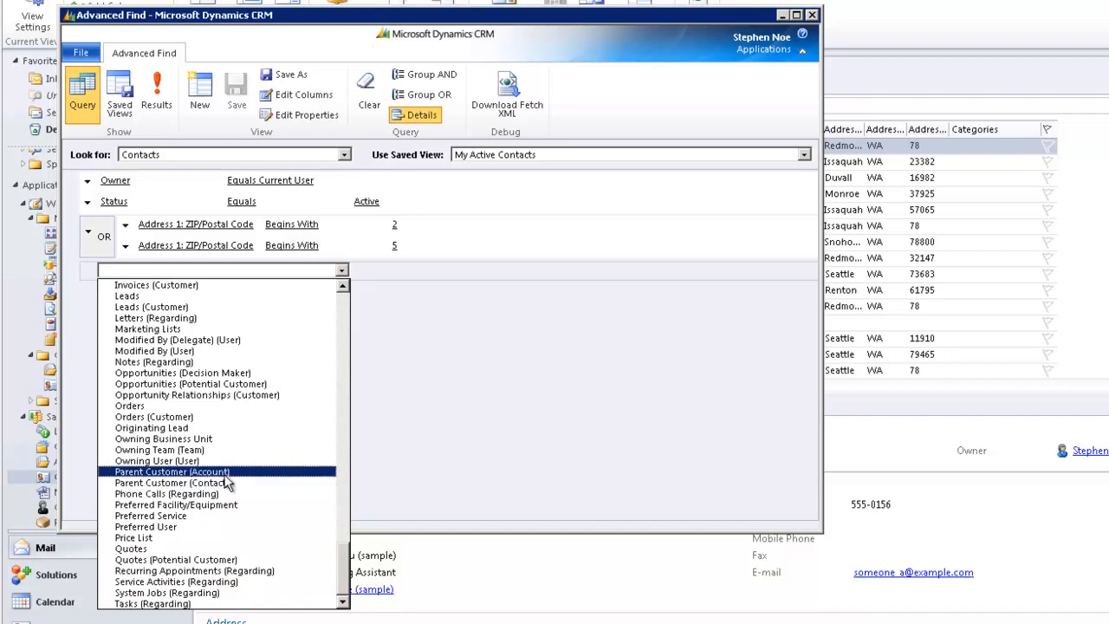
{"action": "left_click", "coordinate": [225, 473]}
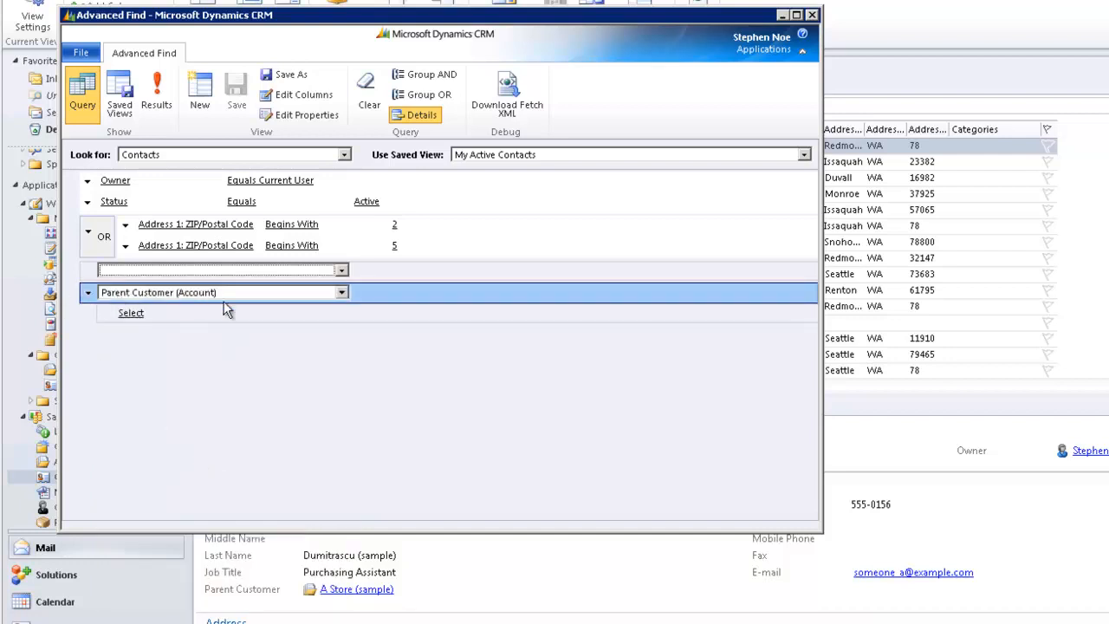
- Add a condition on the Industry field under the related Parent Customer (Account) record type
{"action": "mouse_move", "coordinate": [170, 312]}
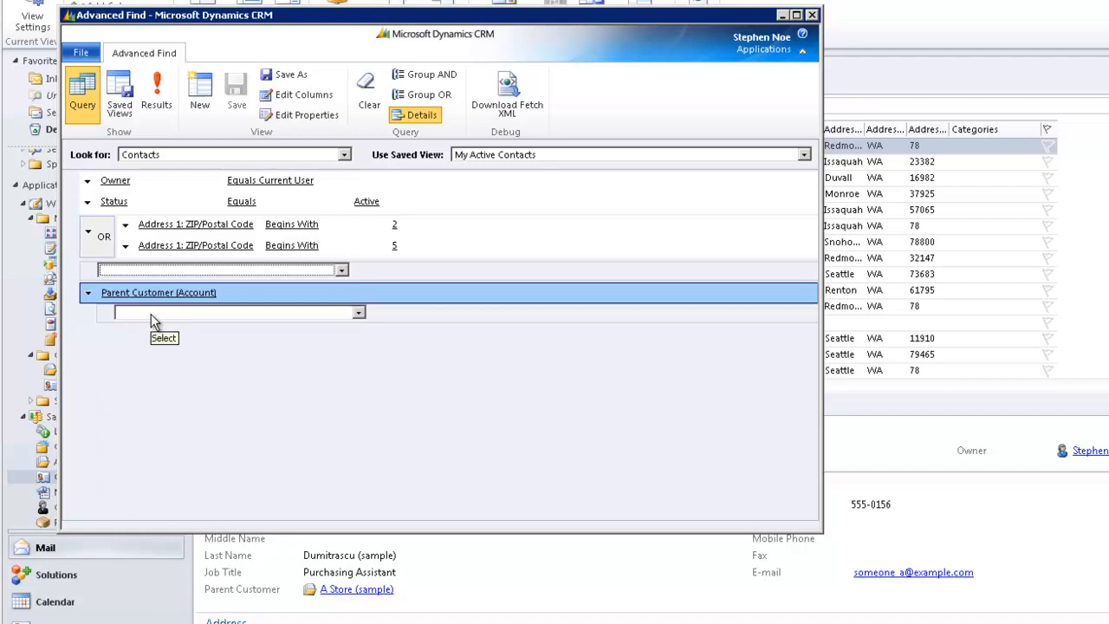
{"action": "left_click", "coordinate": [151, 313]}
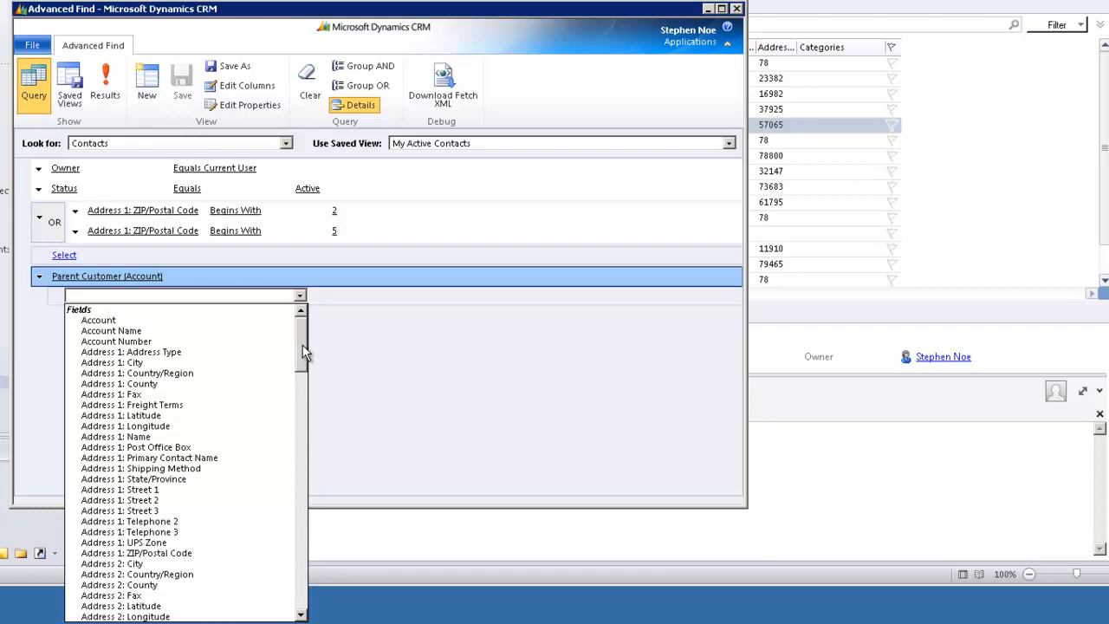
{"action": "left_click_drag", "start_coordinate": [303, 350], "coordinate": [296, 538]}
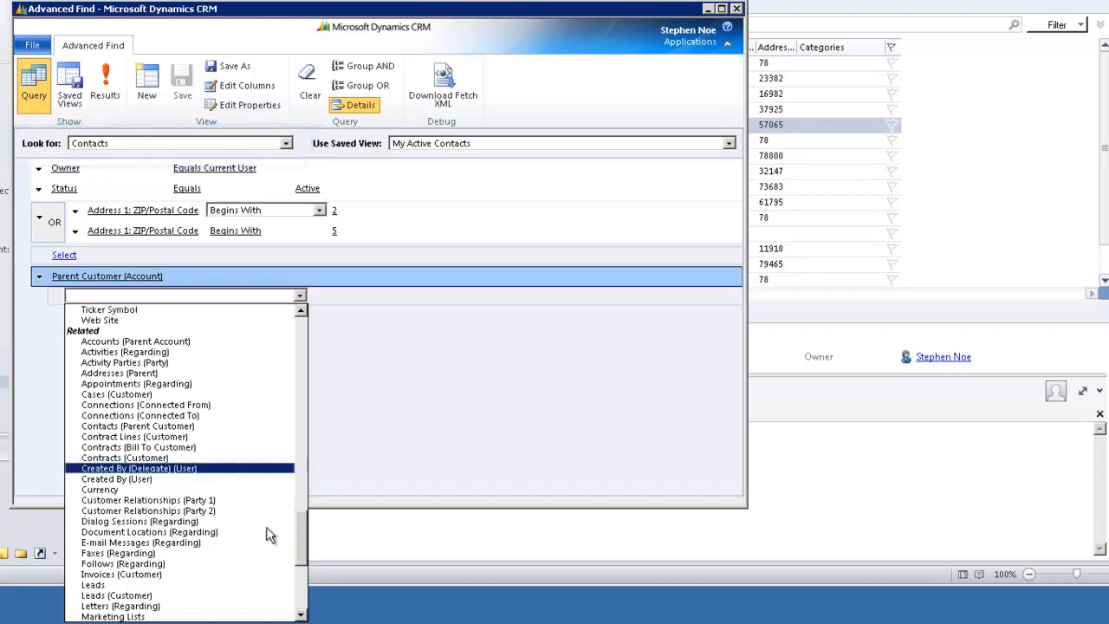
{"action": "left_click_drag", "start_coordinate": [302, 541], "coordinate": [300, 446]}
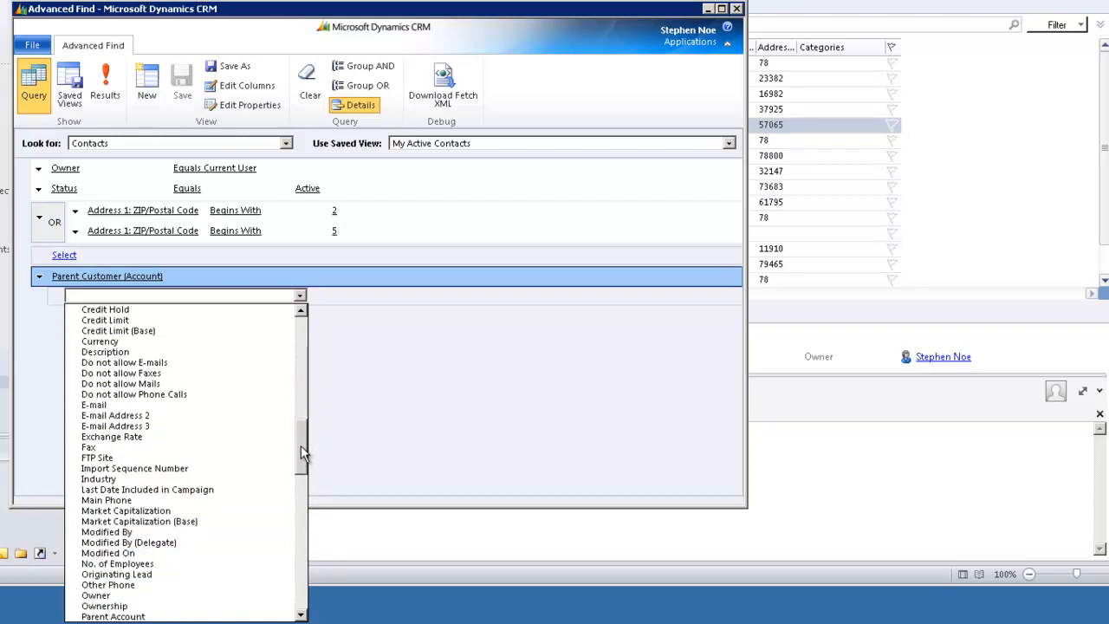
{"action": "left_click", "coordinate": [102, 481]}
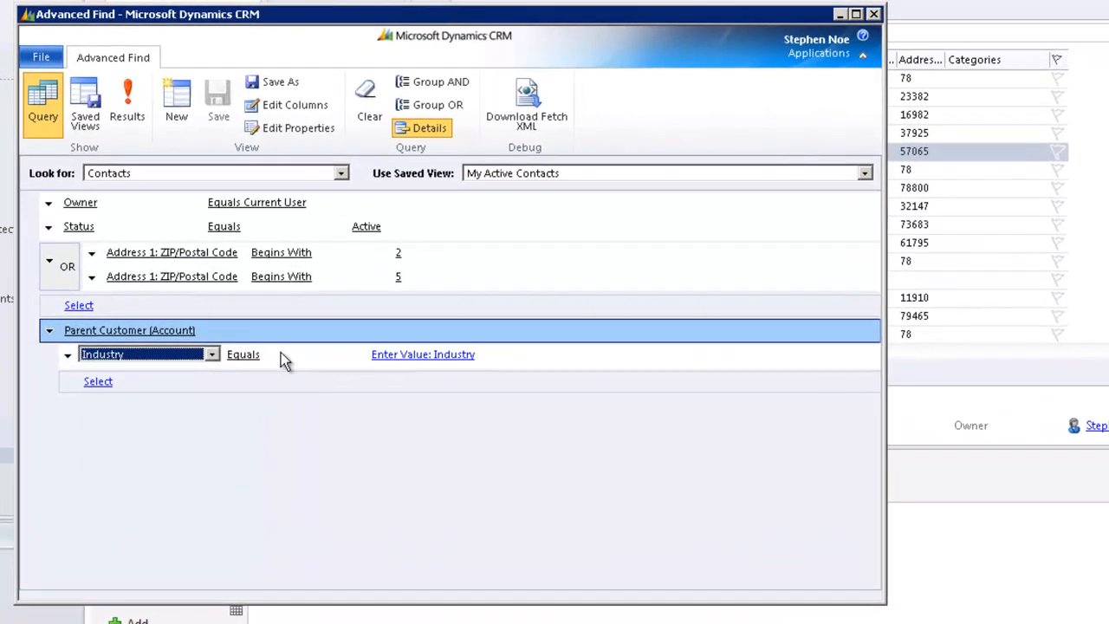
- Set the Industry condition's values to Service Retail and Wholesale
{"action": "left_click", "coordinate": [457, 355]}
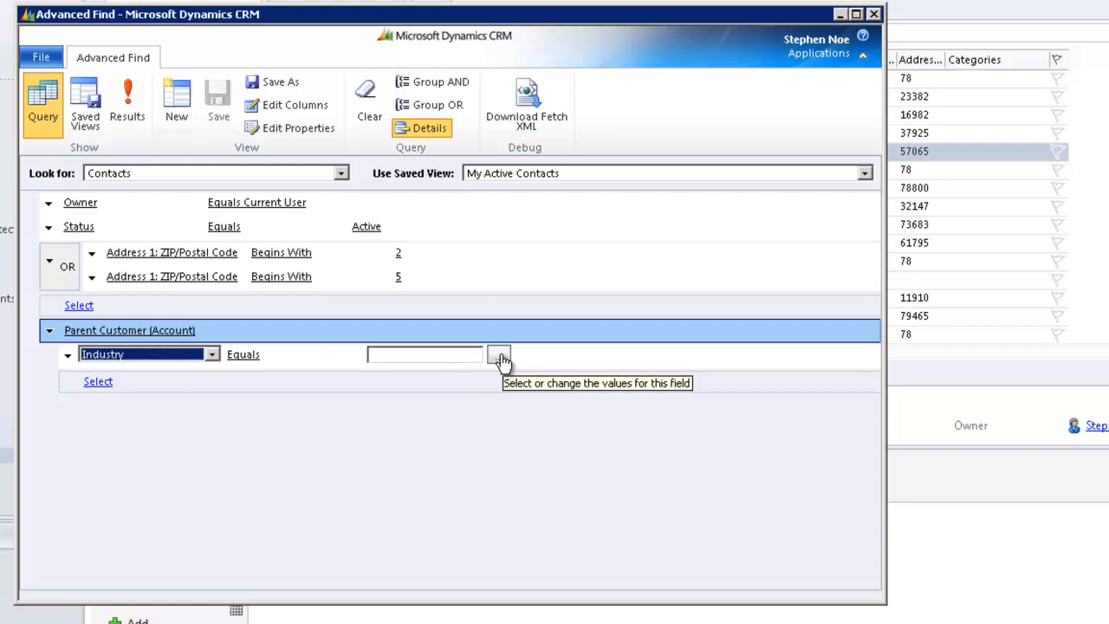
{"action": "left_click", "coordinate": [500, 357]}
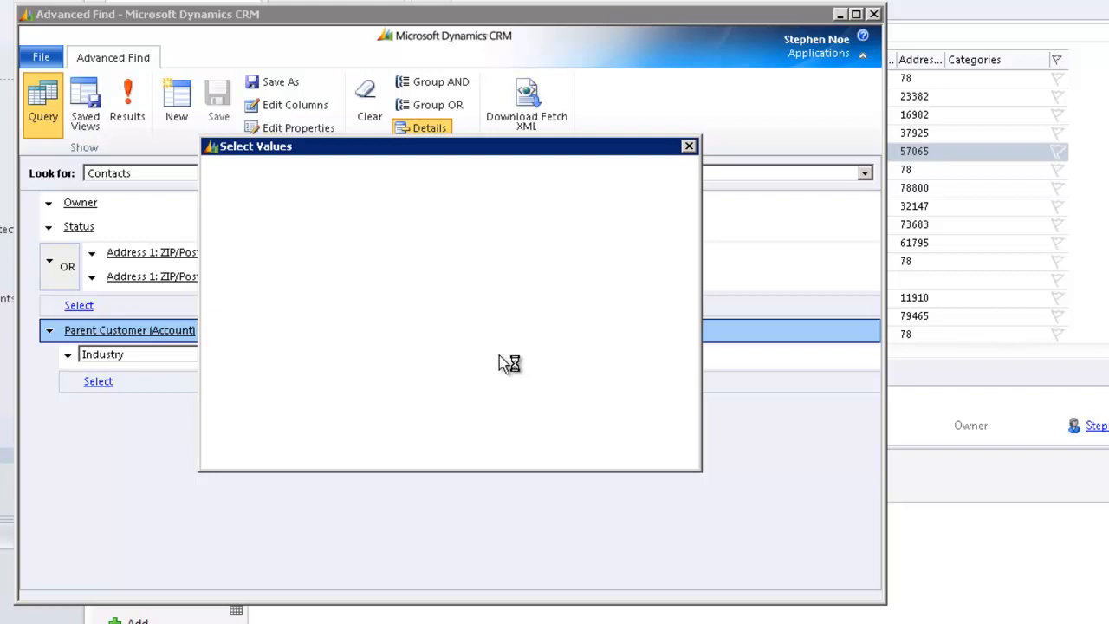
{"action": "left_click_drag", "start_coordinate": [413, 298], "coordinate": [416, 367]}
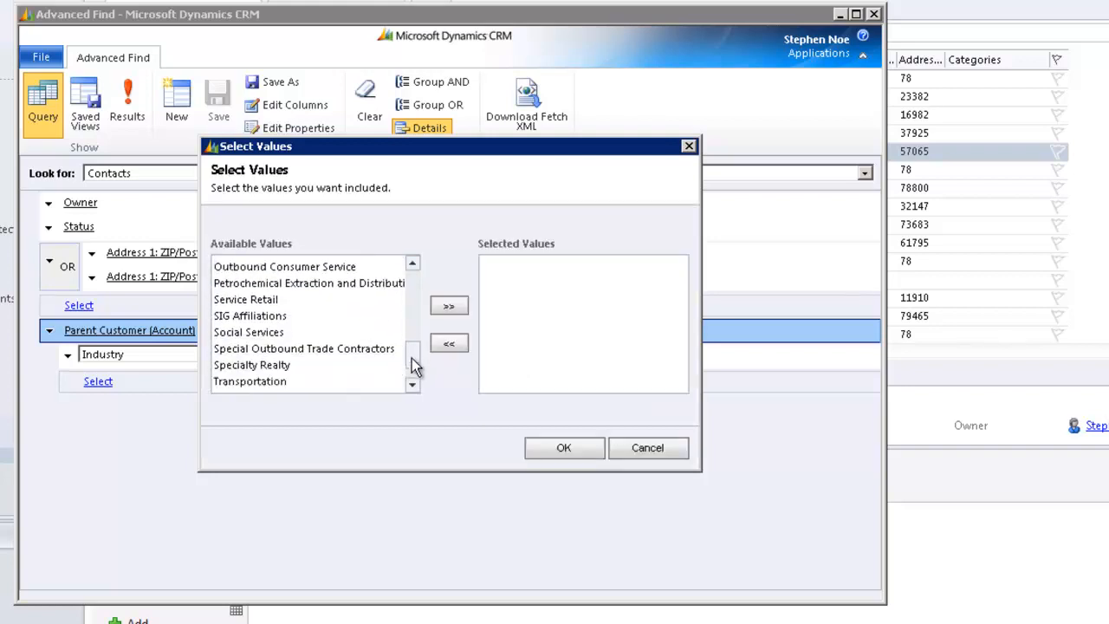
{"action": "left_click", "coordinate": [265, 299]}
{"action": "left_click", "coordinate": [449, 306]}
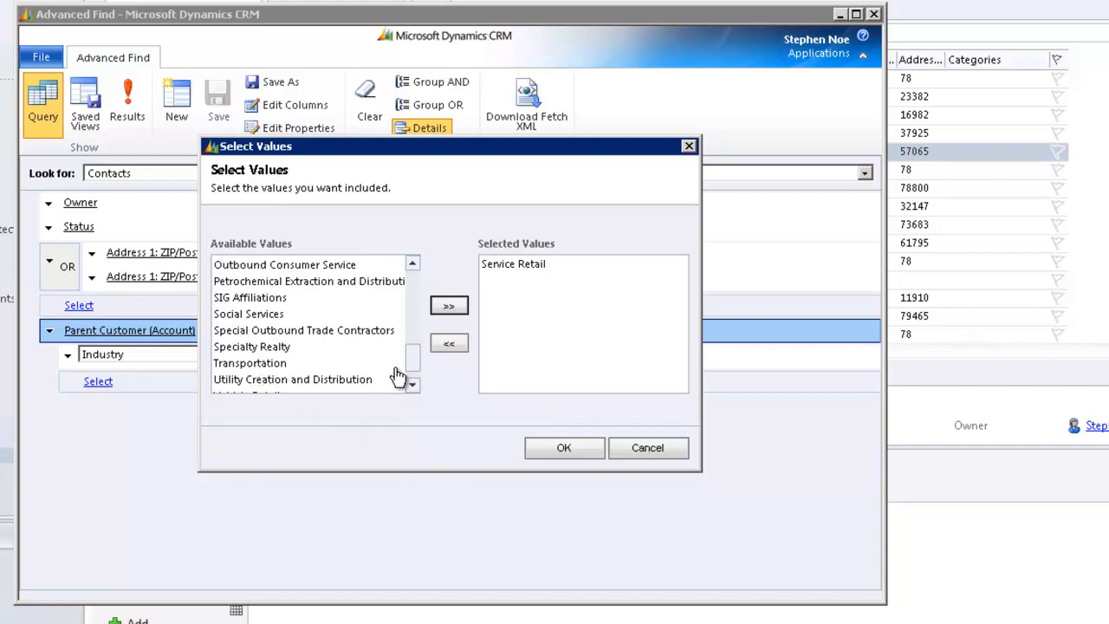
{"action": "left_click_drag", "start_coordinate": [407, 360], "coordinate": [415, 381]}
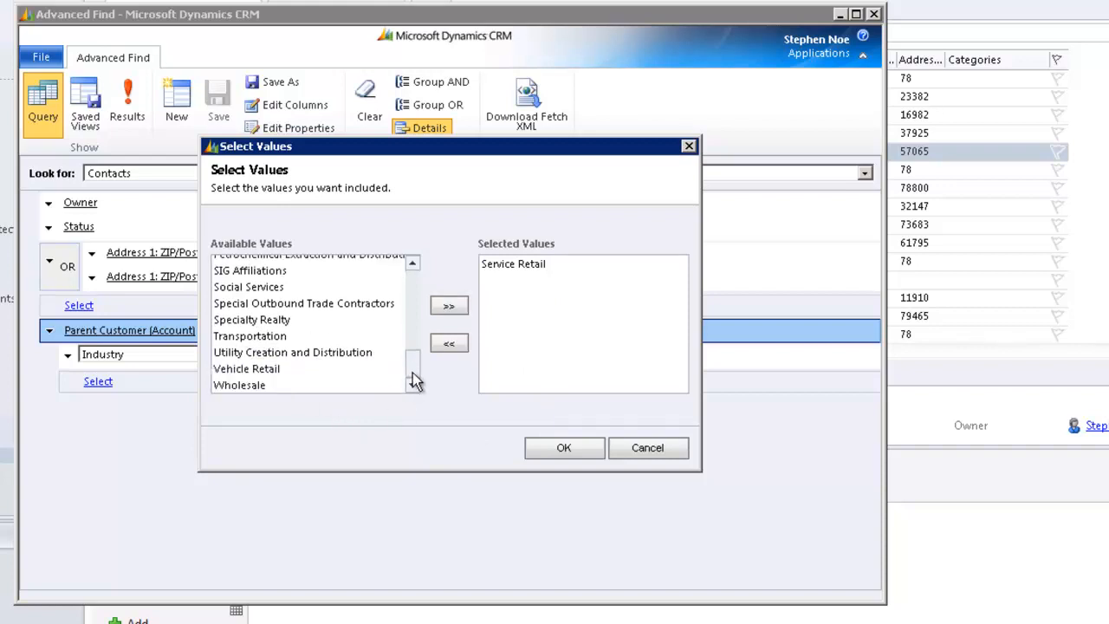
{"action": "double_click", "coordinate": [241, 387]}
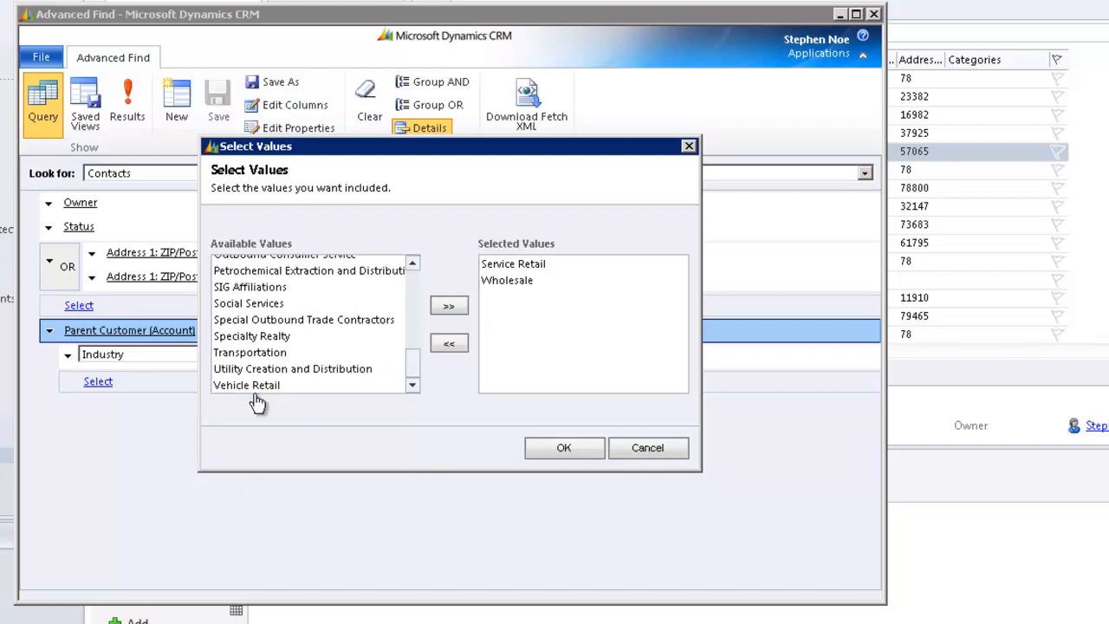
{"action": "left_click", "coordinate": [565, 449]}
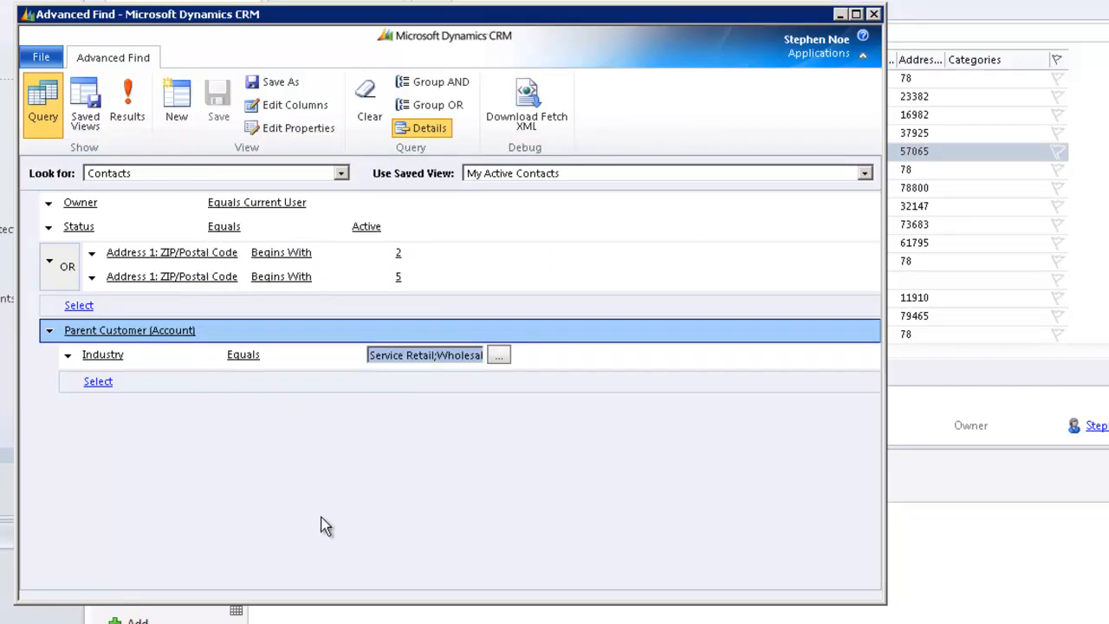
- Run the query to check which contacts match the ZIP code and industry criteria, and return to the query
{"action": "left_click", "coordinate": [128, 102]}
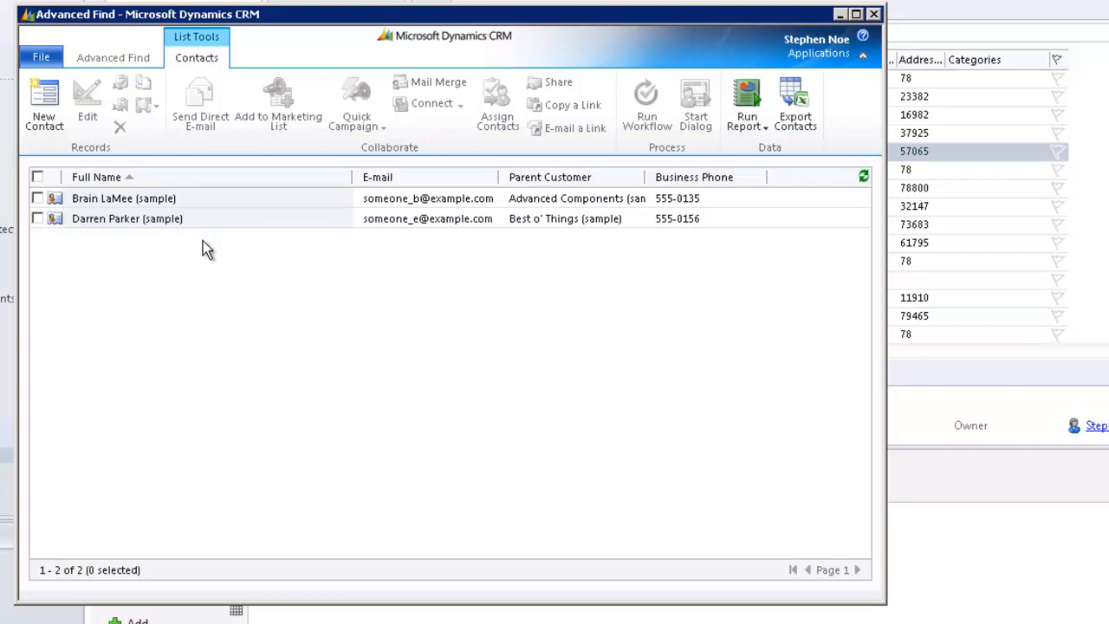
{"action": "left_click", "coordinate": [111, 62]}
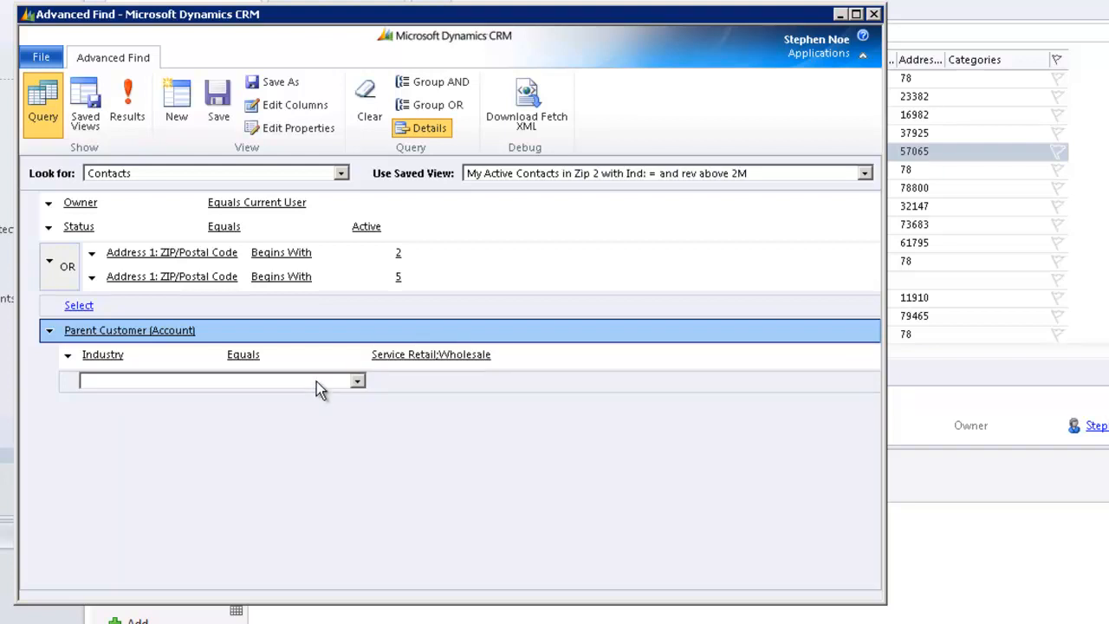
{"action": "left_click", "coordinate": [357, 382]}
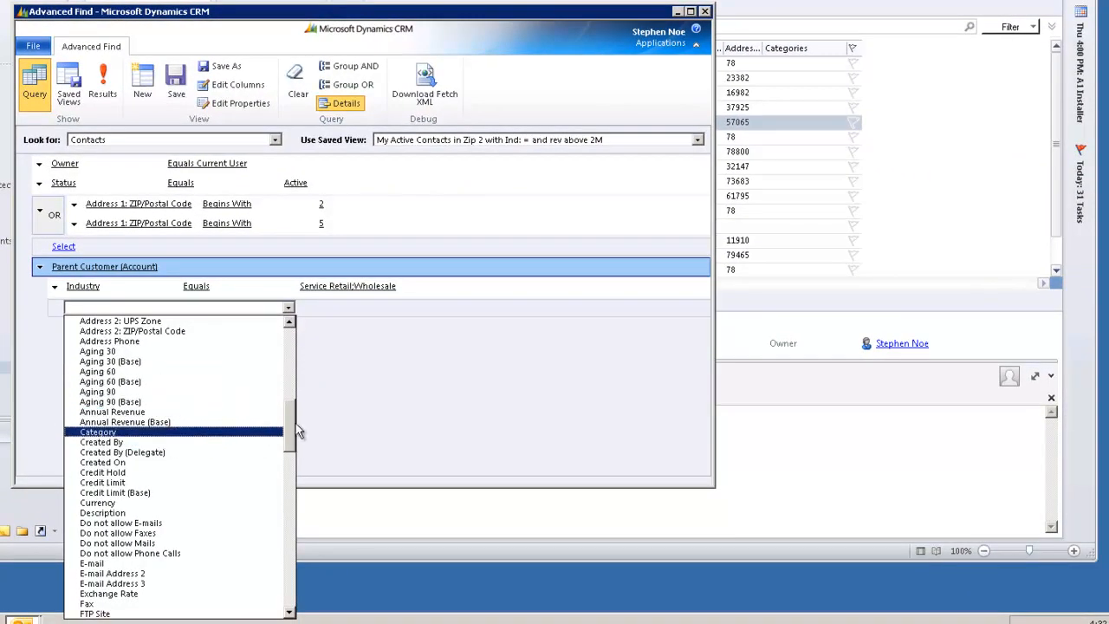
{"action": "scroll", "coordinate": [293, 451], "scroll_direction": "down", "scroll_amount": 2}
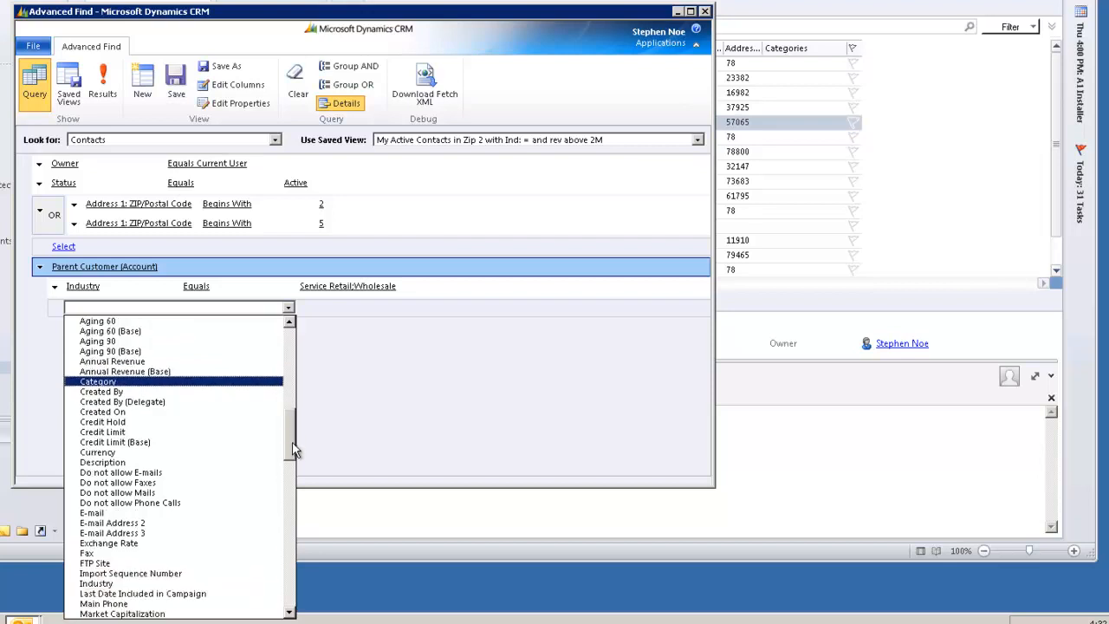
{"action": "left_click_drag", "start_coordinate": [293, 443], "coordinate": [113, 357]}
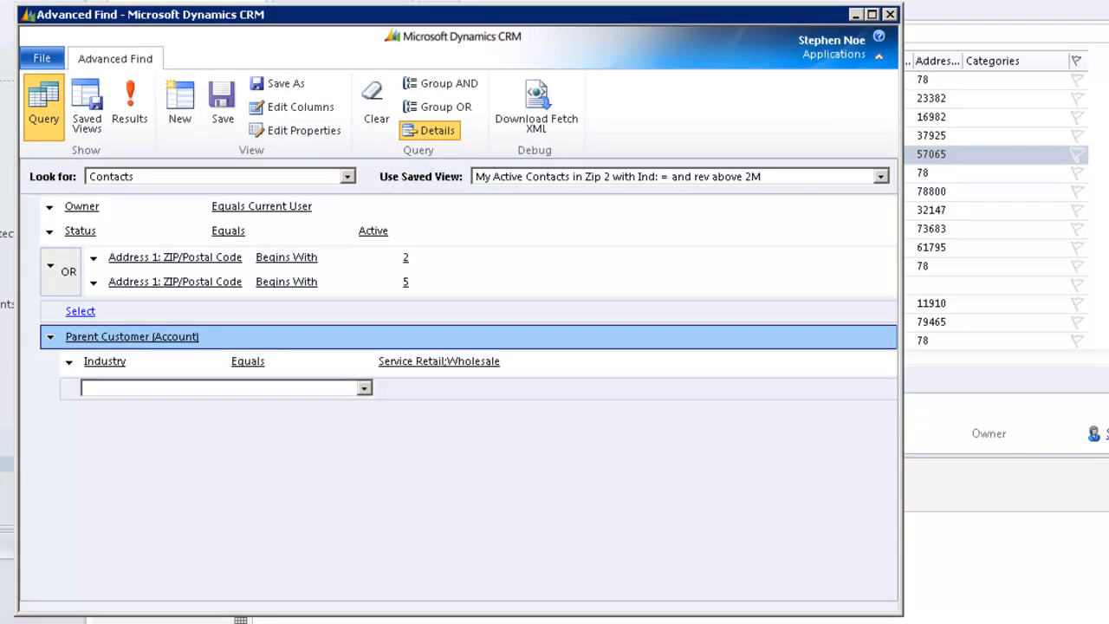
- Preview the results of the saved view to review its displayed columns, and return to its criteria
{"action": "left_click", "coordinate": [131, 113]}
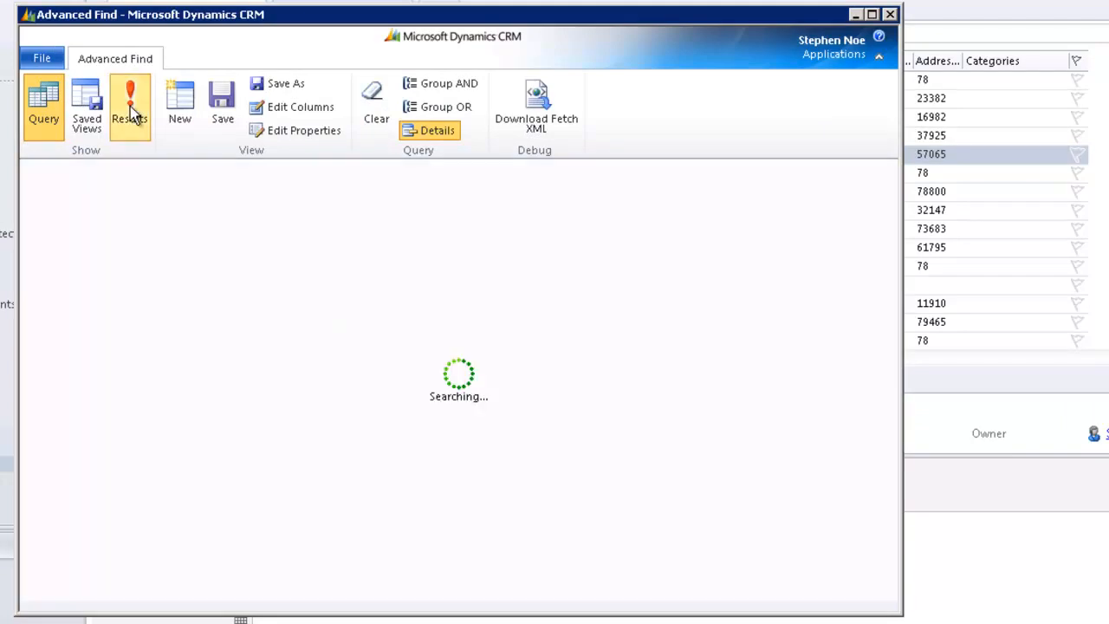
{"action": "left_click", "coordinate": [116, 62]}
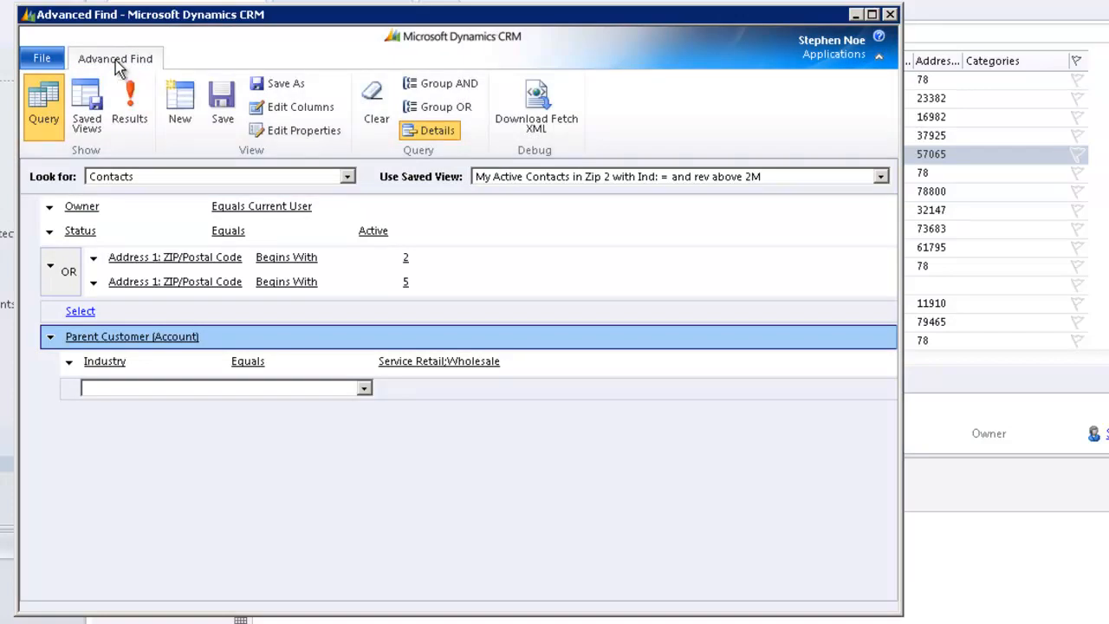
- Open the column editor for the view and widen it so that all existing columns fit
{"action": "left_click", "coordinate": [309, 112]}
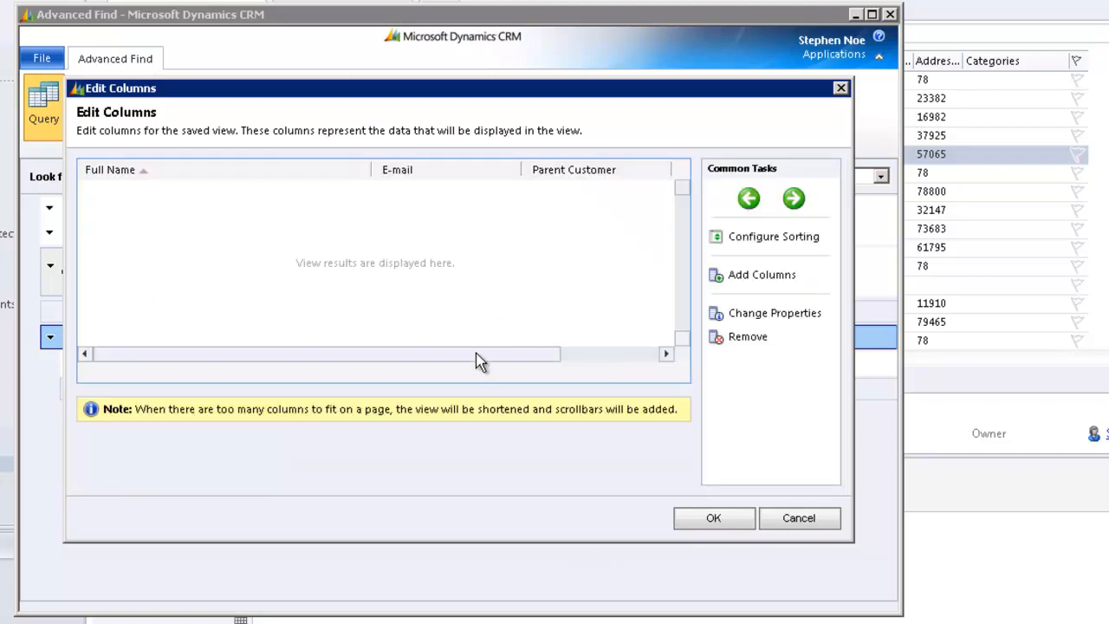
{"action": "left_click_drag", "start_coordinate": [563, 354], "coordinate": [618, 354]}
{"action": "left_click_drag", "start_coordinate": [449, 370], "coordinate": [358, 375]}
{"action": "left_click", "coordinate": [857, 300]}
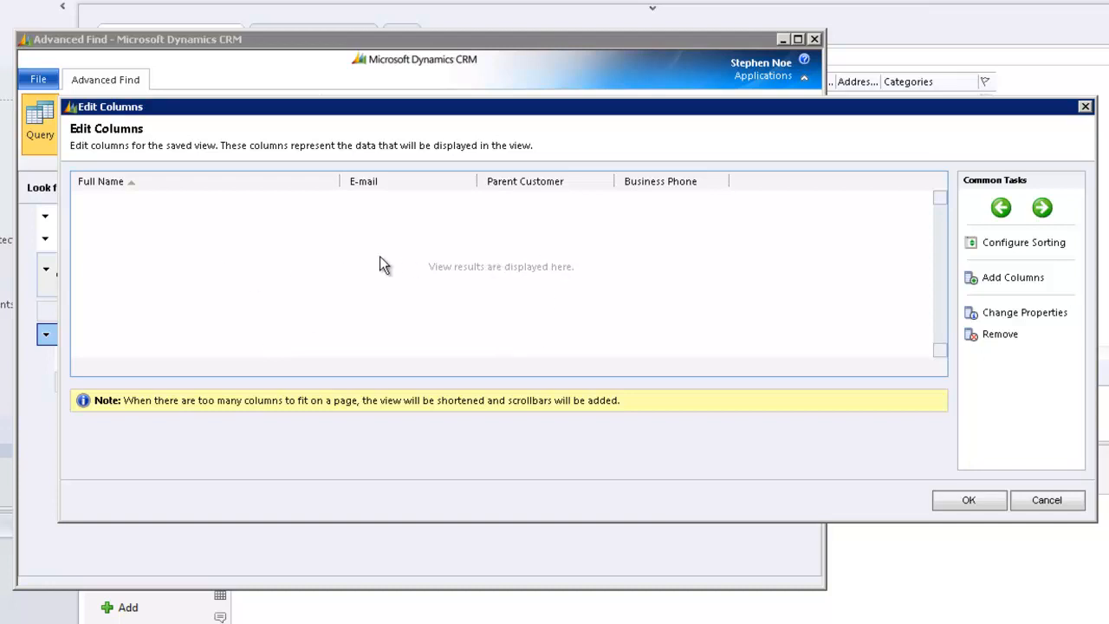
- Add the Contact record's Job Title column directly after the Full Name column
{"action": "left_click", "coordinate": [256, 183]}
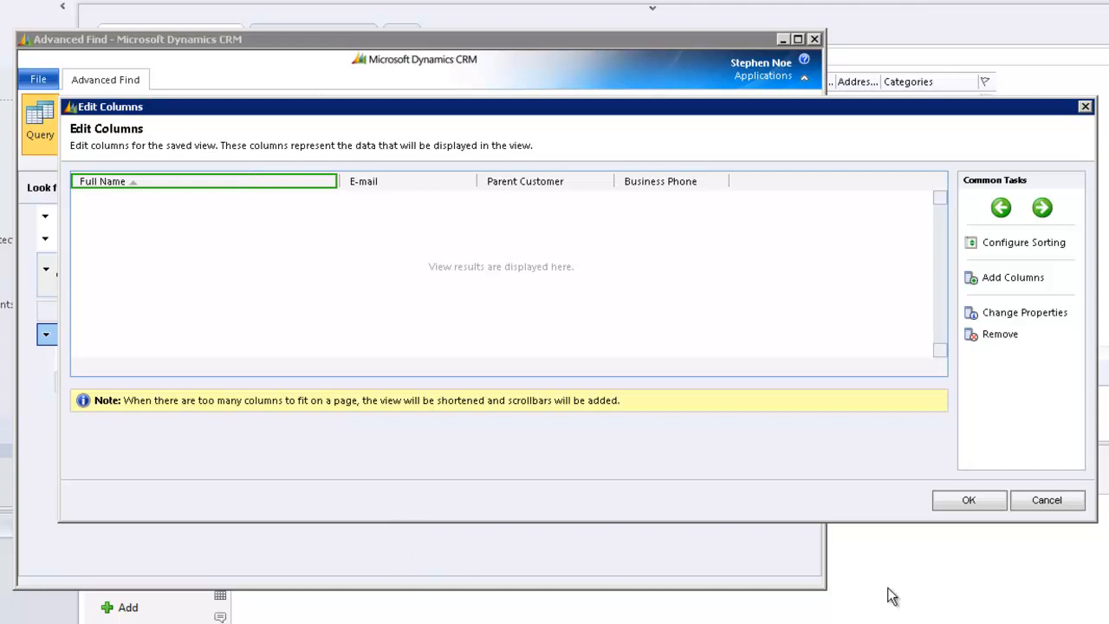
{"action": "left_click", "coordinate": [1013, 279]}
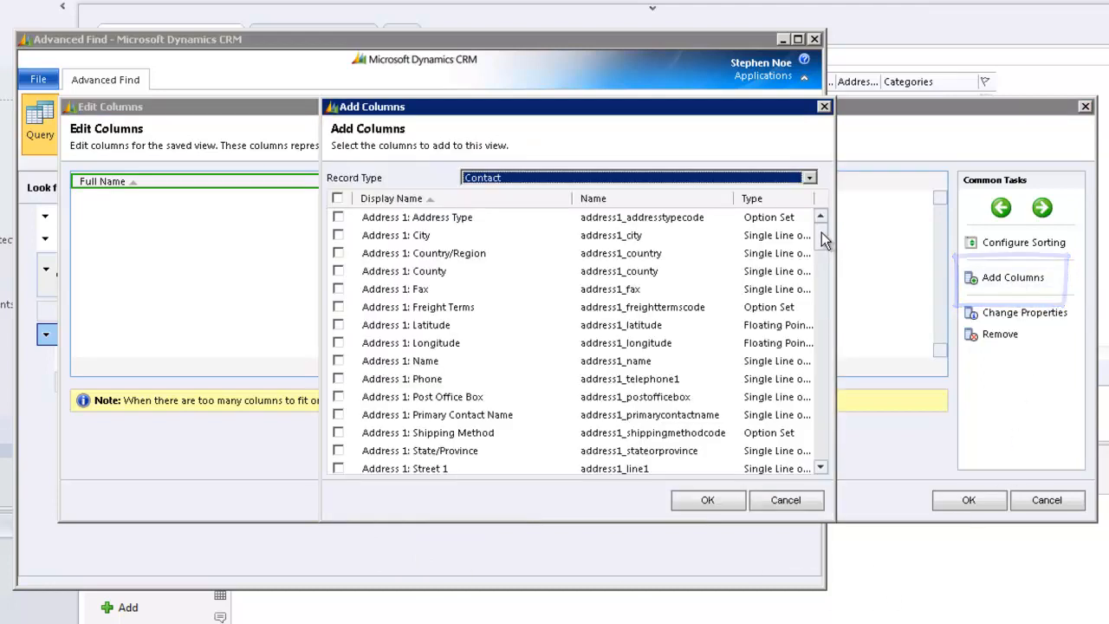
{"action": "left_click_drag", "start_coordinate": [822, 232], "coordinate": [825, 375]}
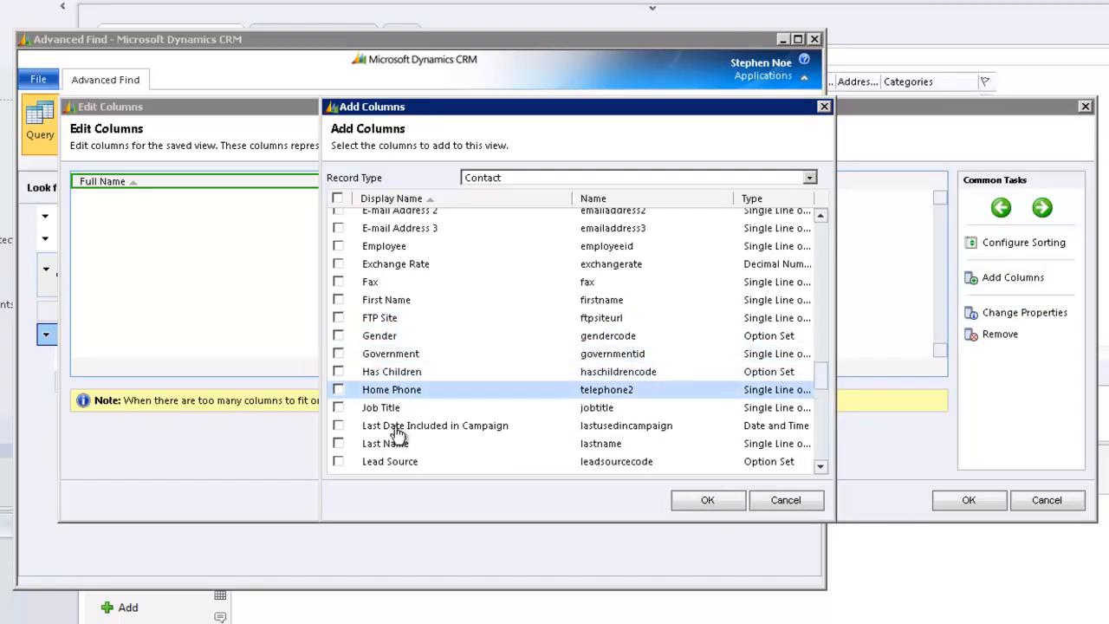
{"action": "left_click", "coordinate": [339, 407]}
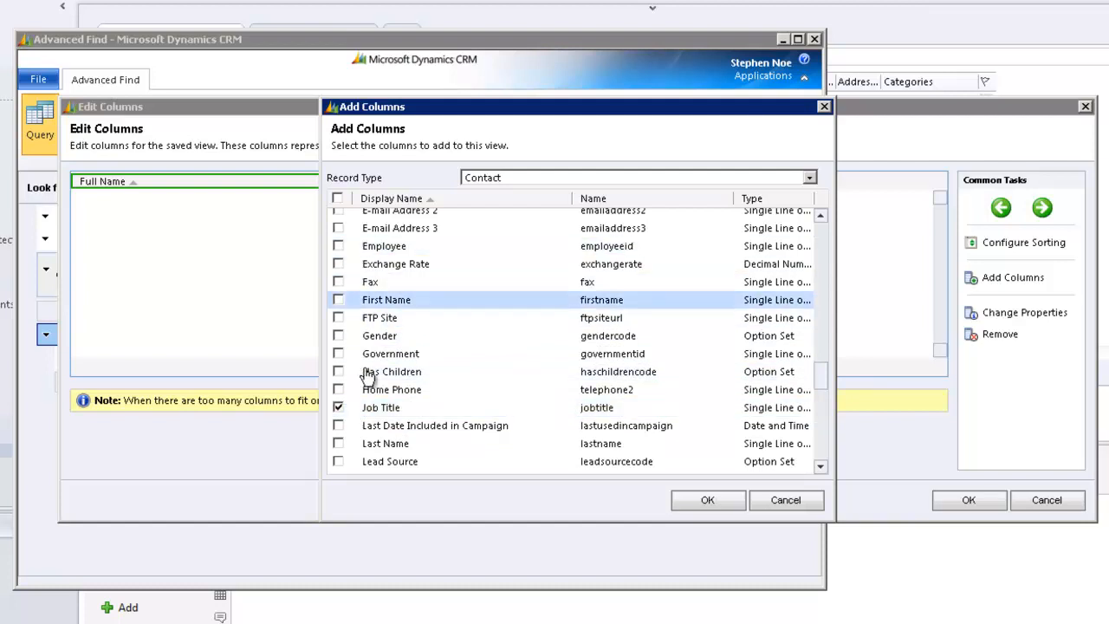
{"action": "left_click", "coordinate": [714, 502]}
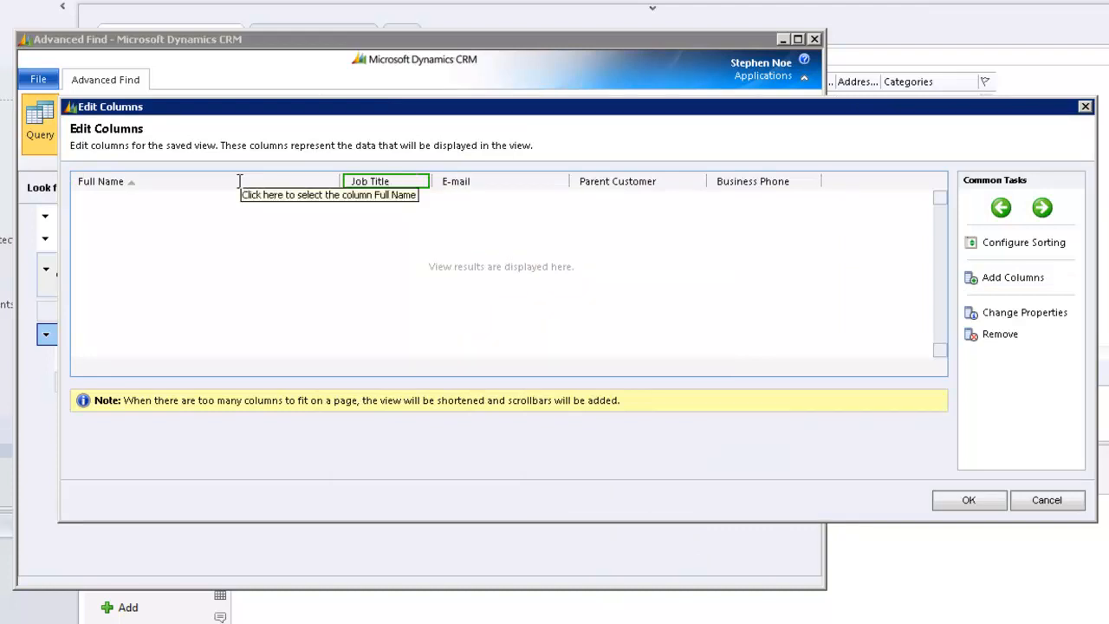
- Set the Job Title column's width to 200px
{"action": "double_click", "coordinate": [393, 181]}
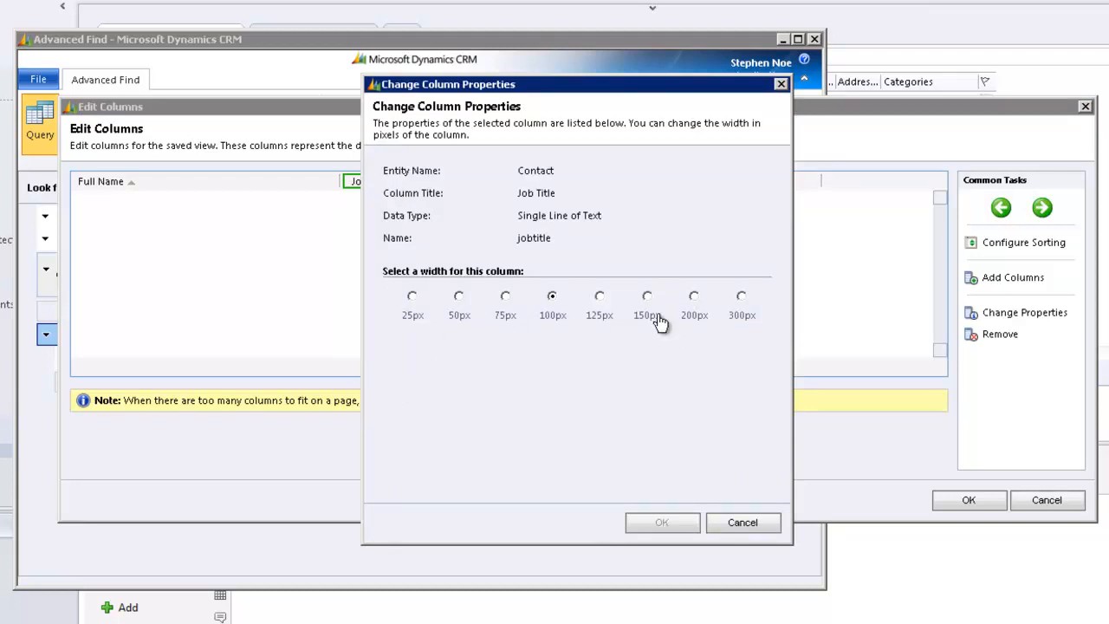
{"action": "left_click", "coordinate": [694, 297]}
{"action": "left_click", "coordinate": [674, 527]}
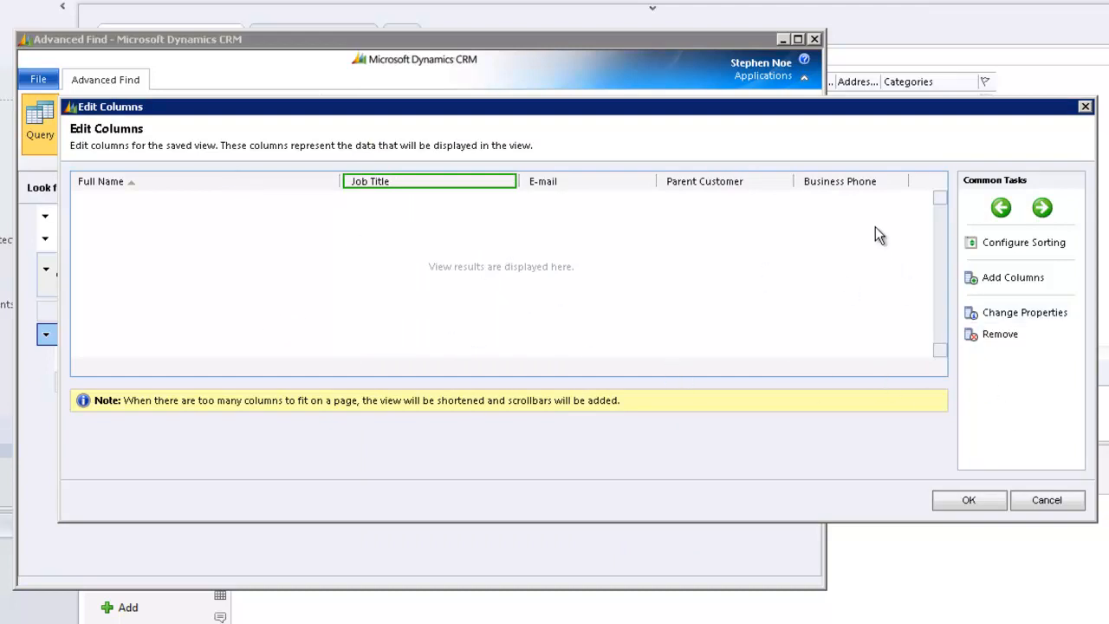
- Add the Address 1: State/Province column from the Parent Customer (Account) record type directly after the Parent Customer column
{"action": "left_click", "coordinate": [728, 182]}
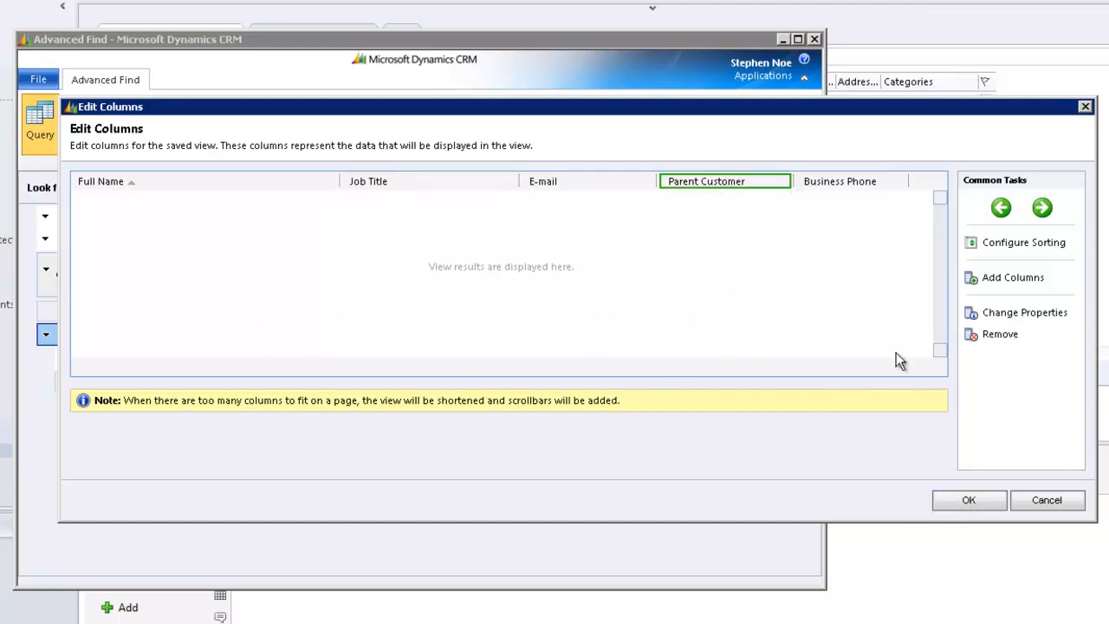
{"action": "left_click", "coordinate": [1011, 286]}
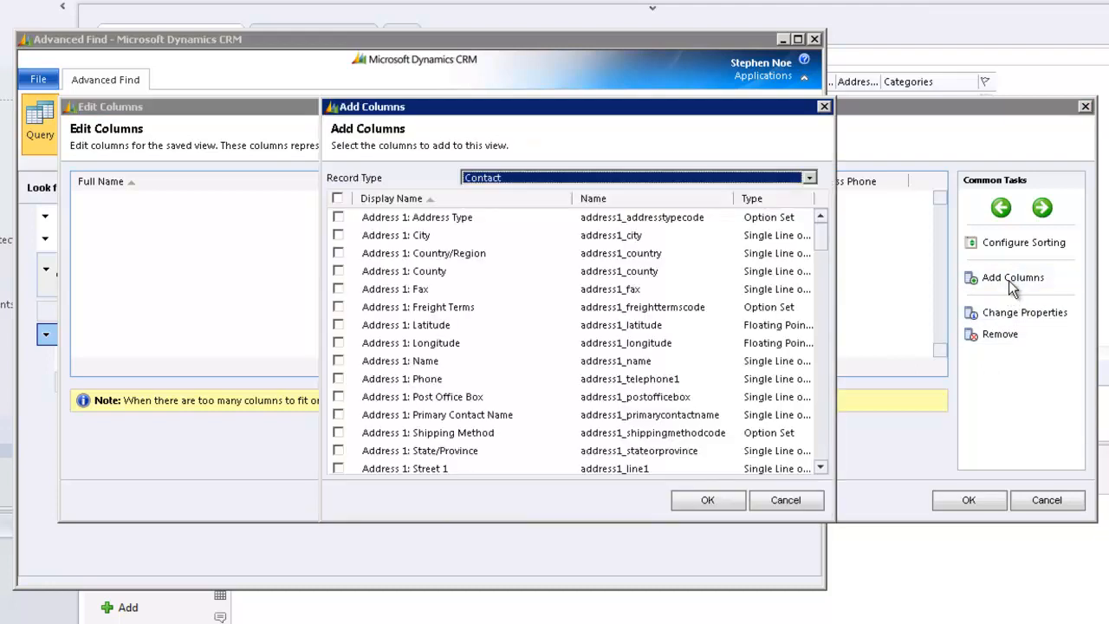
{"action": "left_click", "coordinate": [809, 177]}
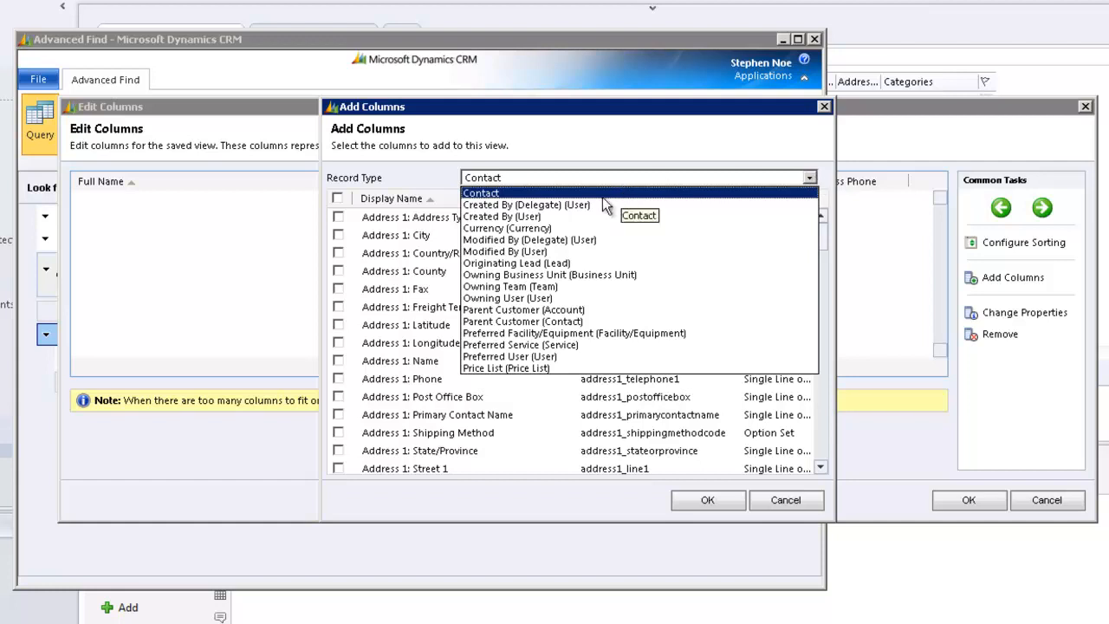
{"action": "left_click", "coordinate": [570, 312]}
{"action": "left_click_drag", "start_coordinate": [823, 243], "coordinate": [816, 278]}
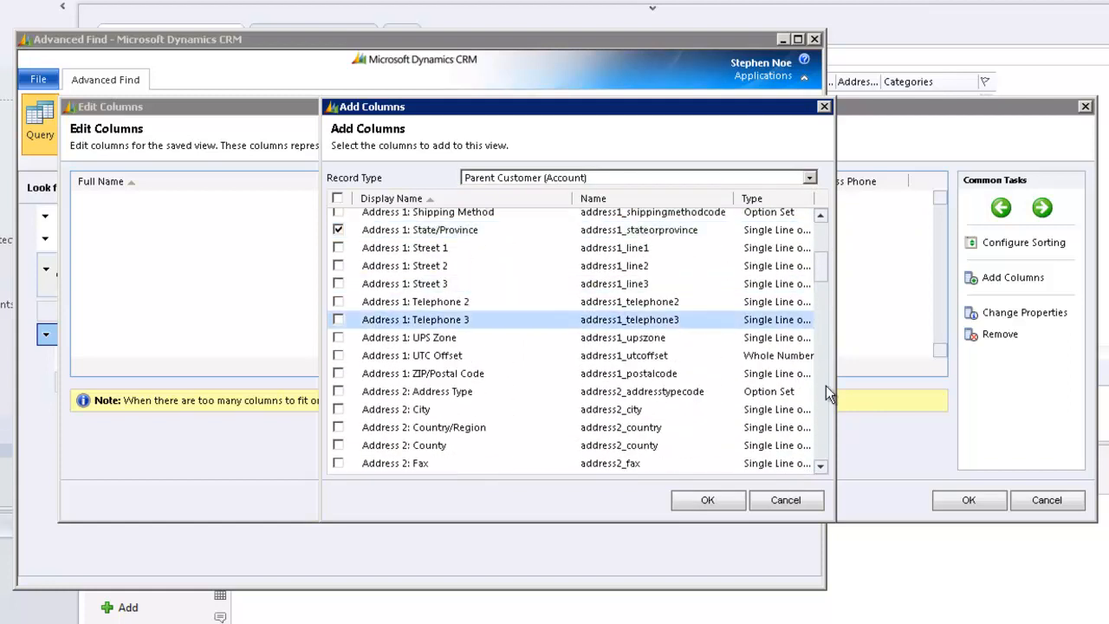
{"action": "left_click", "coordinate": [718, 503]}
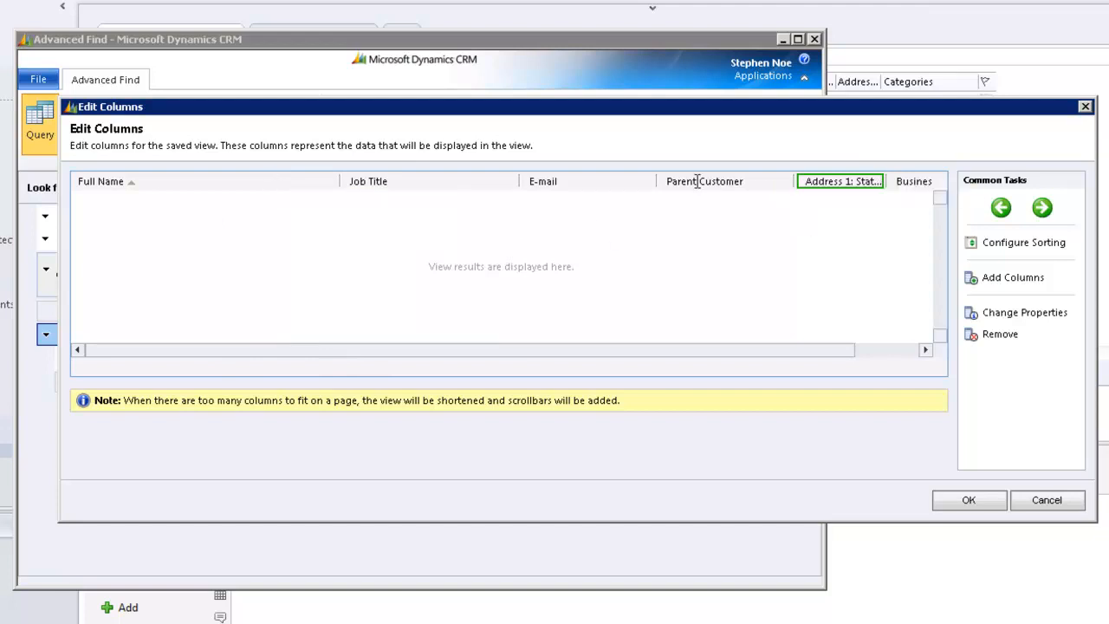
- Set the width of the parent account's Address 1: State/Province column to 150px
{"action": "double_click", "coordinate": [840, 184]}
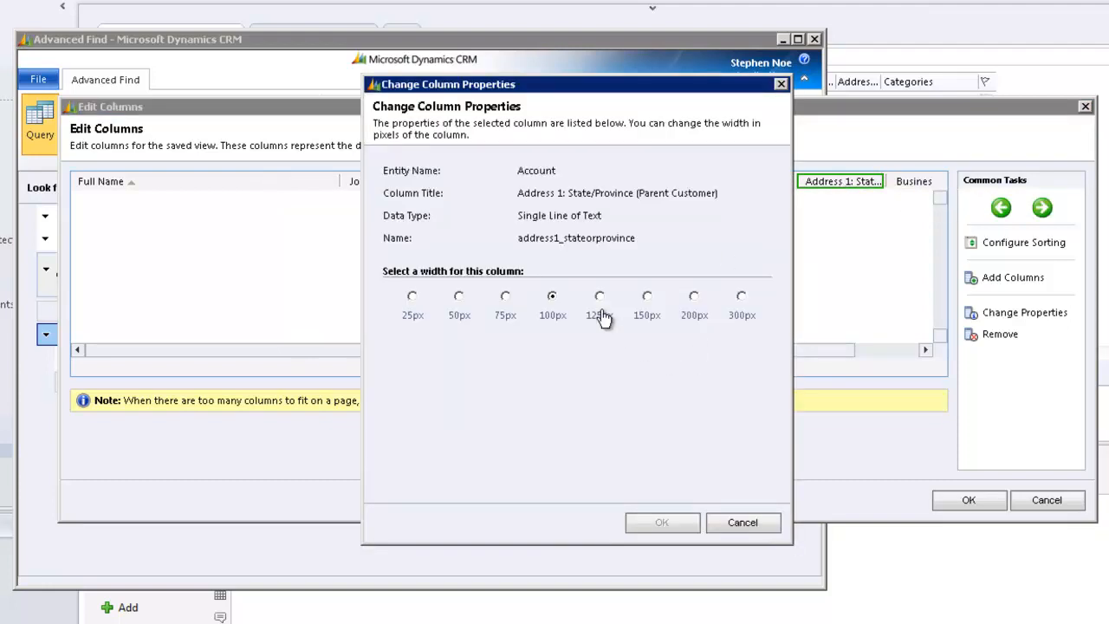
{"action": "left_click", "coordinate": [647, 299]}
{"action": "left_click", "coordinate": [662, 523]}
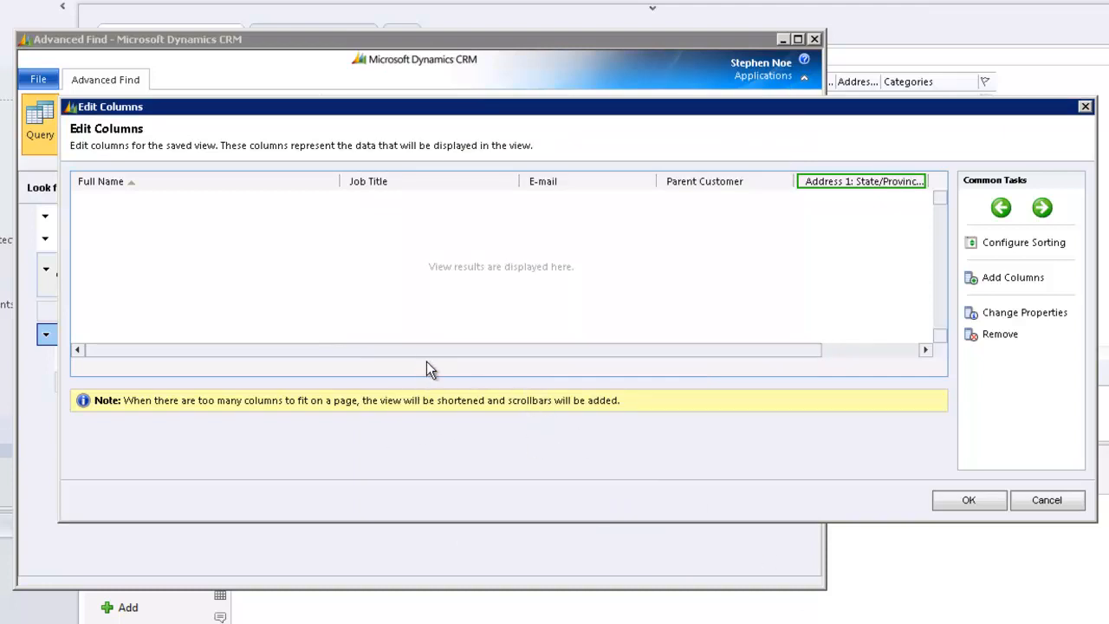
- Configure the view's sort order by Parent Customer ascending, followed by Full Name ascending, and apply the column layout changes
{"action": "left_click_drag", "start_coordinate": [428, 349], "coordinate": [186, 367]}
{"action": "left_click", "coordinate": [1018, 249]}
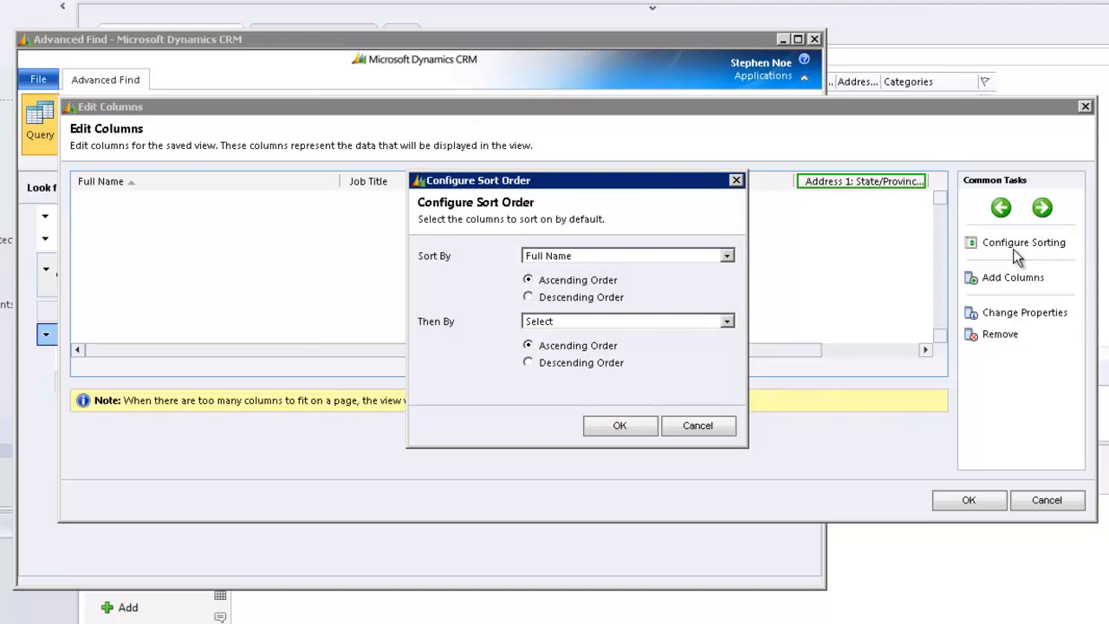
{"action": "left_click", "coordinate": [728, 255]}
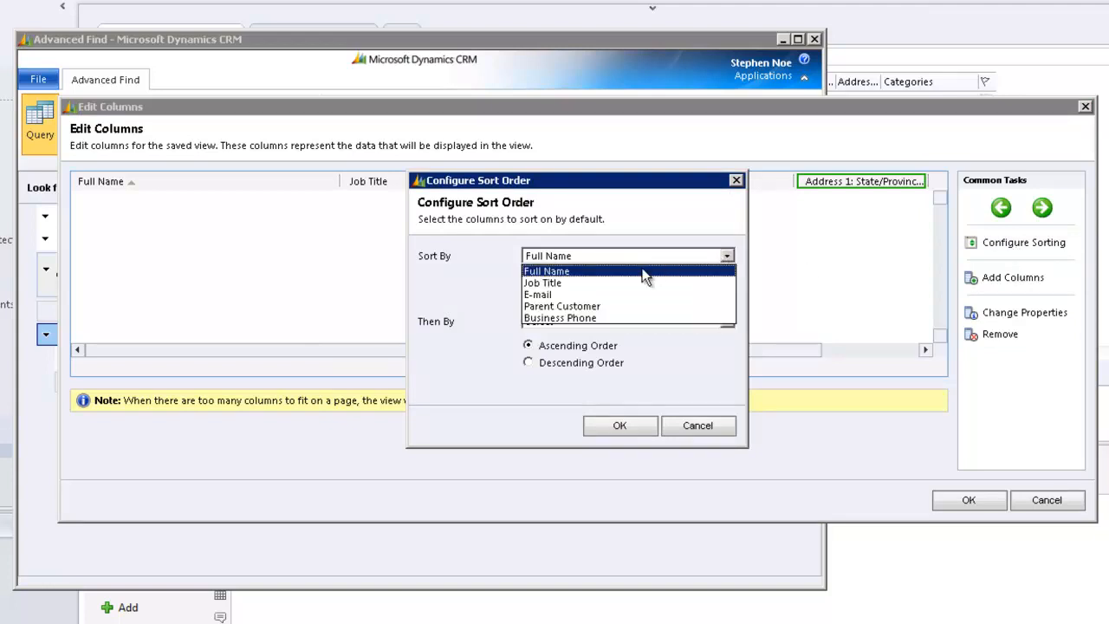
{"action": "left_click", "coordinate": [579, 306]}
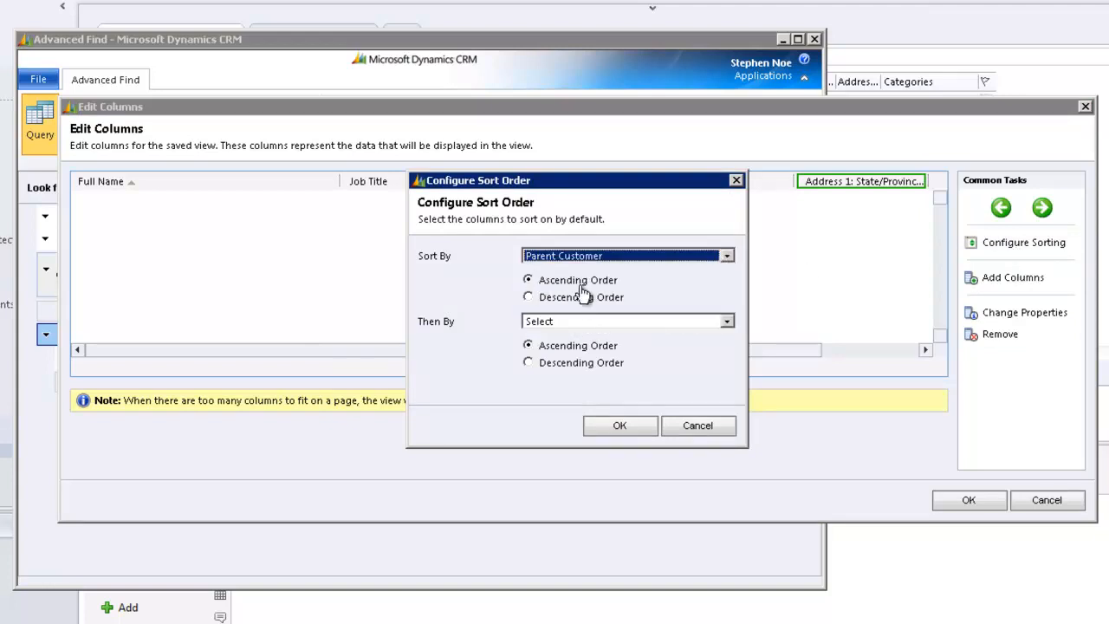
{"action": "left_click", "coordinate": [728, 321]}
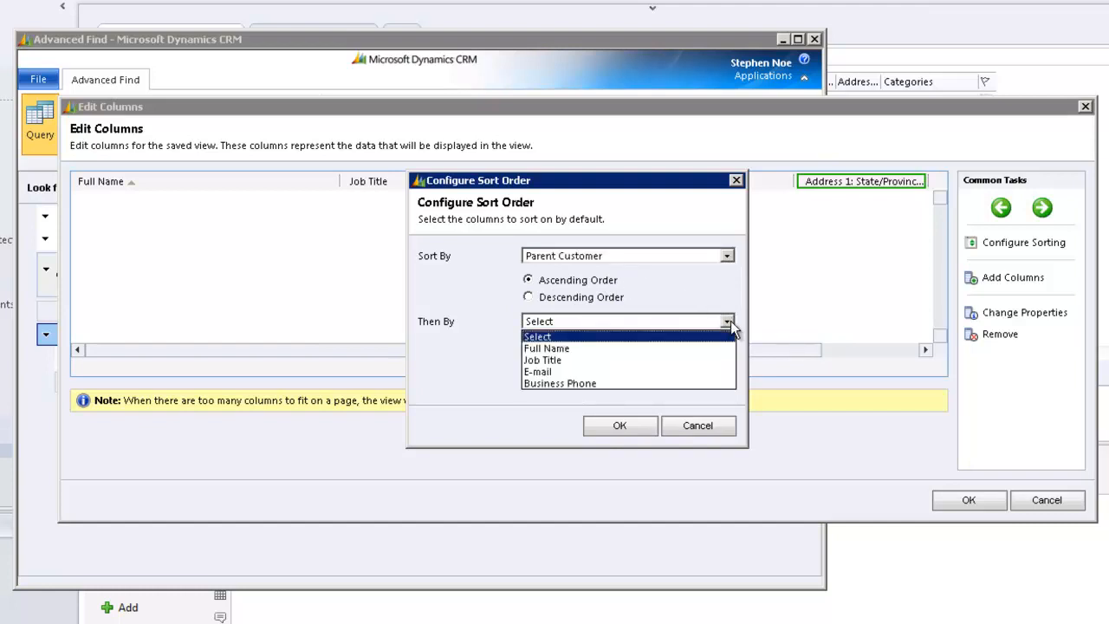
{"action": "left_click", "coordinate": [563, 349]}
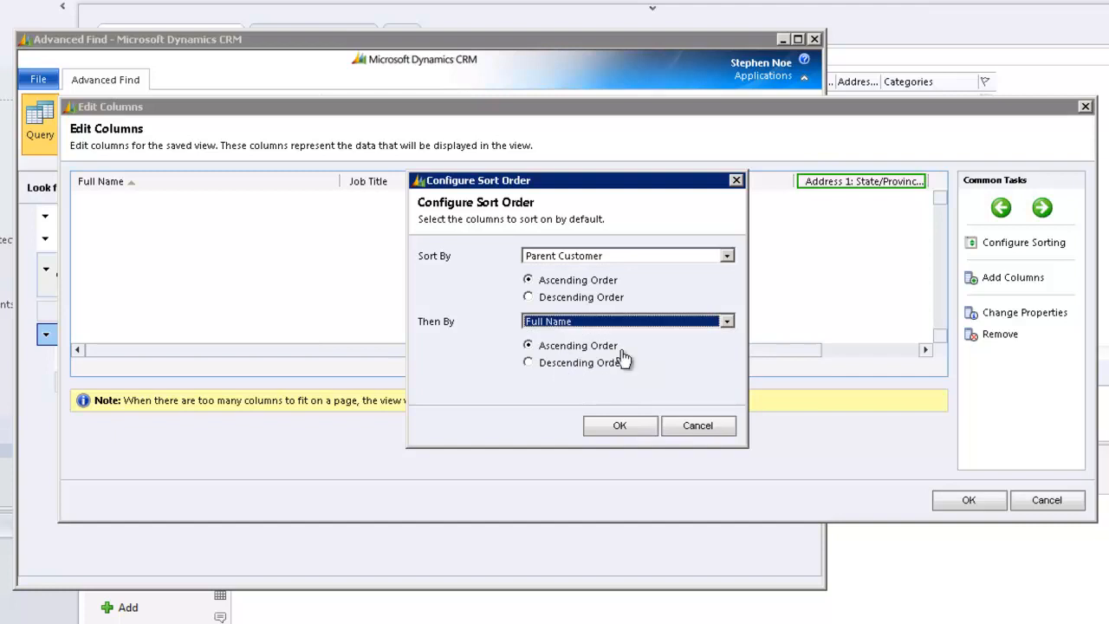
{"action": "left_click", "coordinate": [613, 428]}
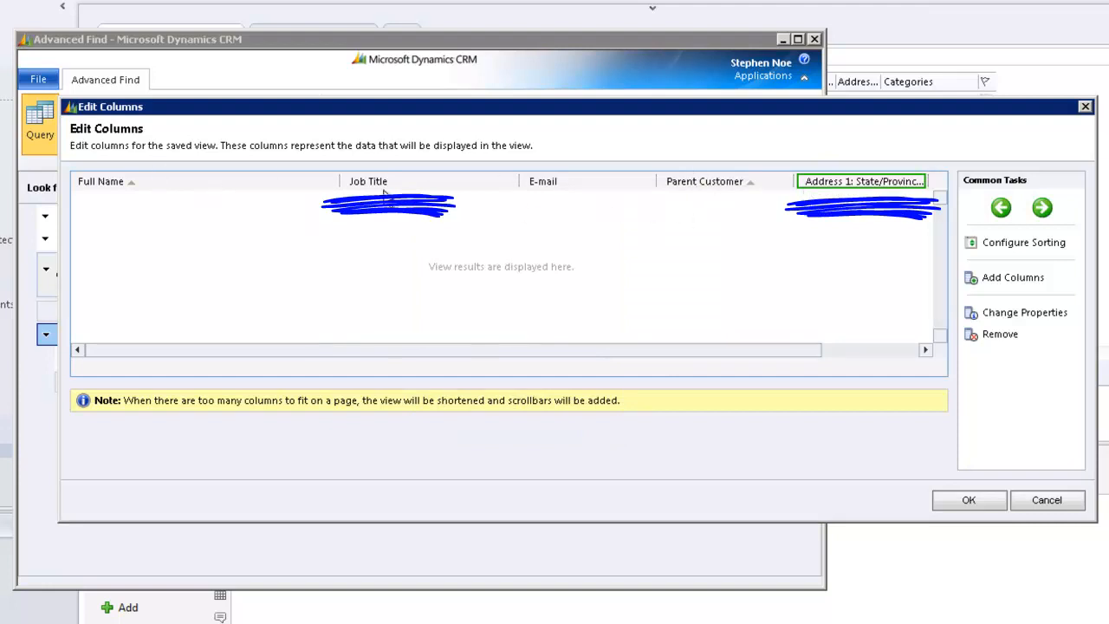
{"action": "mouse_move", "coordinate": [760, 350]}
{"action": "left_mouse_down"}
{"action": "mouse_move", "coordinate": [856, 351]}
{"action": "mouse_move", "coordinate": [873, 370]}
{"action": "left_mouse_up"}
{"action": "left_click", "coordinate": [969, 500]}
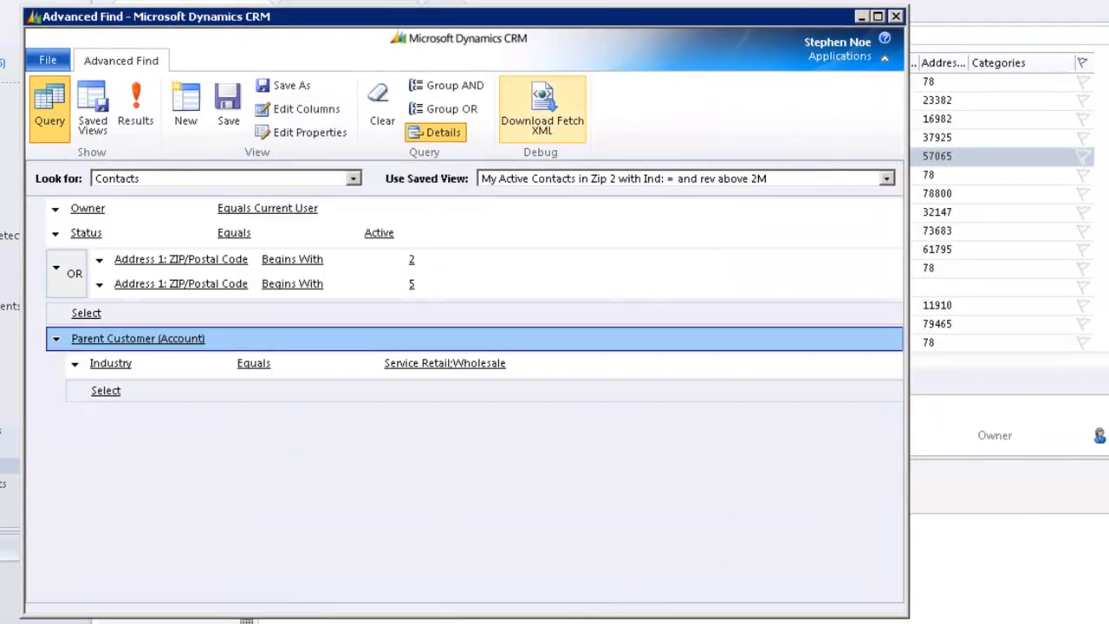
- Run the contacts query and examine the resulting records with the customized columns
{"action": "left_click", "coordinate": [138, 109]}
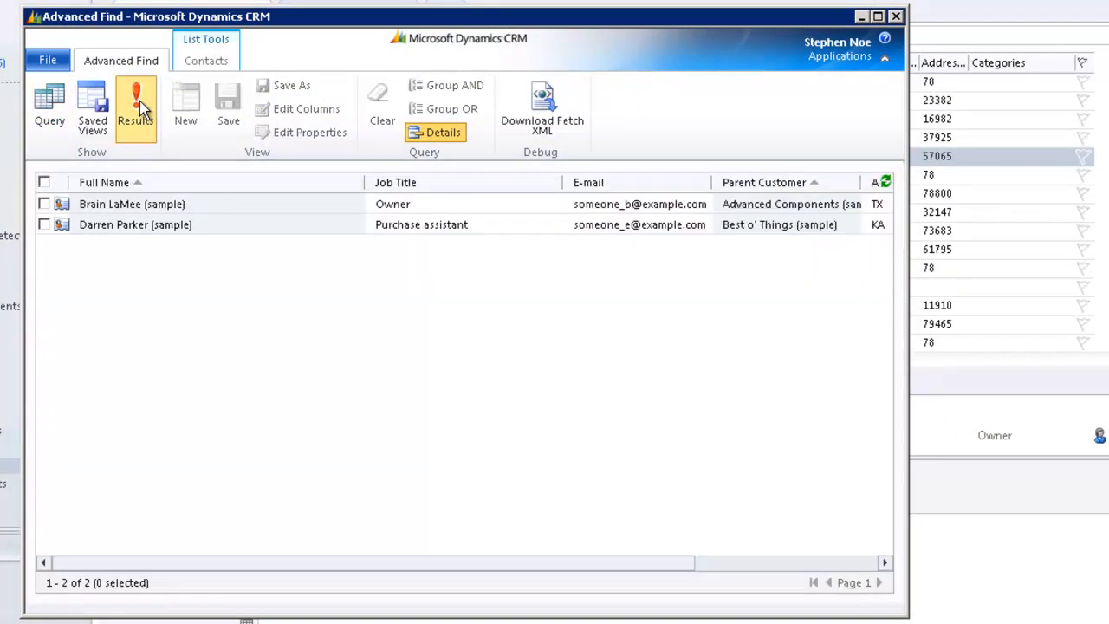
{"action": "left_click_drag", "start_coordinate": [472, 565], "coordinate": [372, 586]}
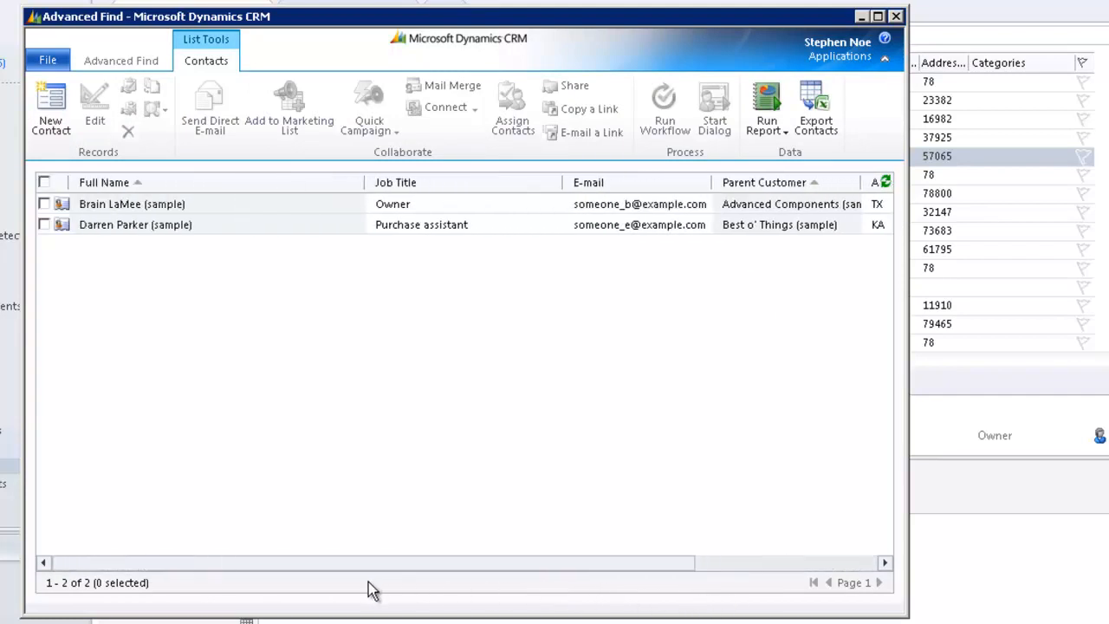
- Return to the query and save it as a separate view named My Active Contacts in Zip 2 with Ind: = and rev above 2M
{"action": "left_click", "coordinate": [117, 64]}
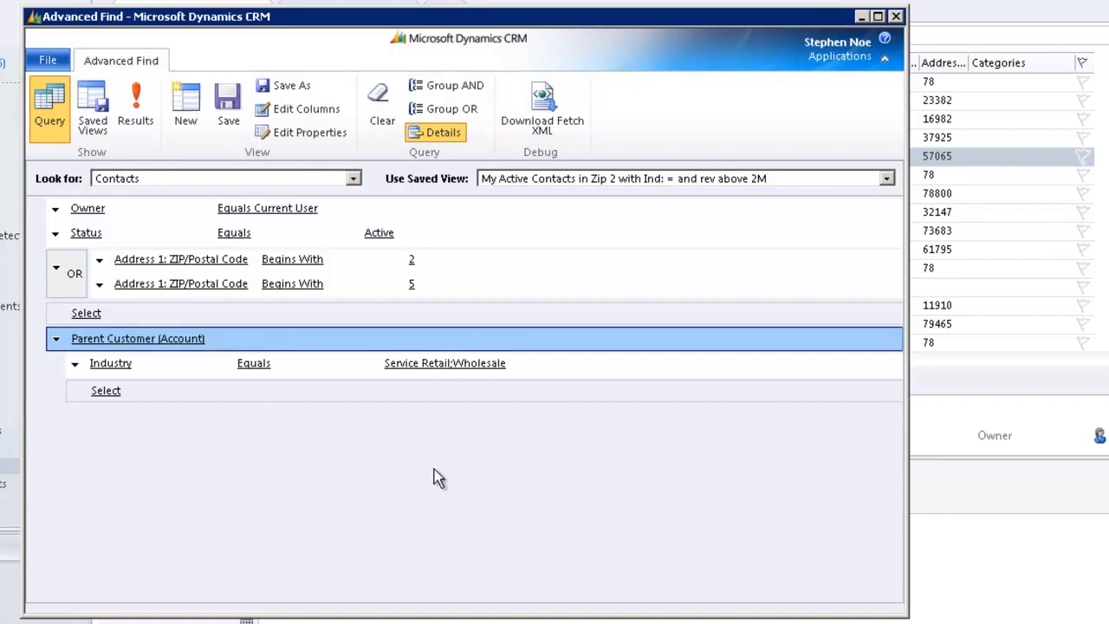
{"action": "left_click", "coordinate": [281, 87]}
{"action": "left_click", "coordinate": [572, 454]}
- List the saved Contacts views and open the earlier My Active Contacts in Zip 2 view, last modified at 4:29
{"action": "left_click", "coordinate": [150, 182]}
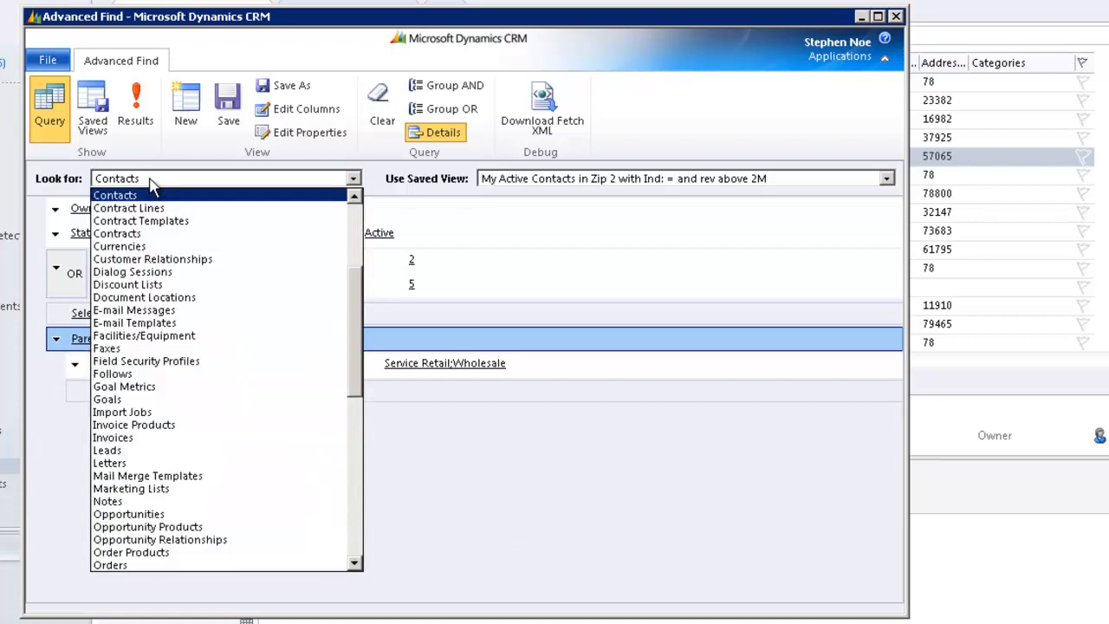
{"action": "left_click", "coordinate": [150, 182]}
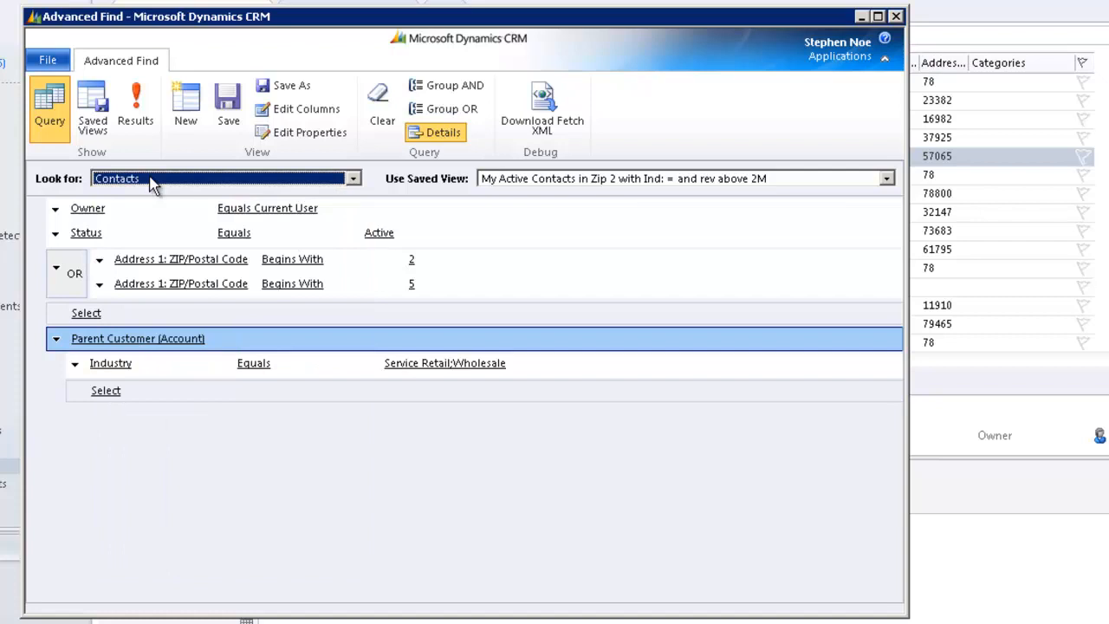
{"action": "left_click", "coordinate": [101, 103]}
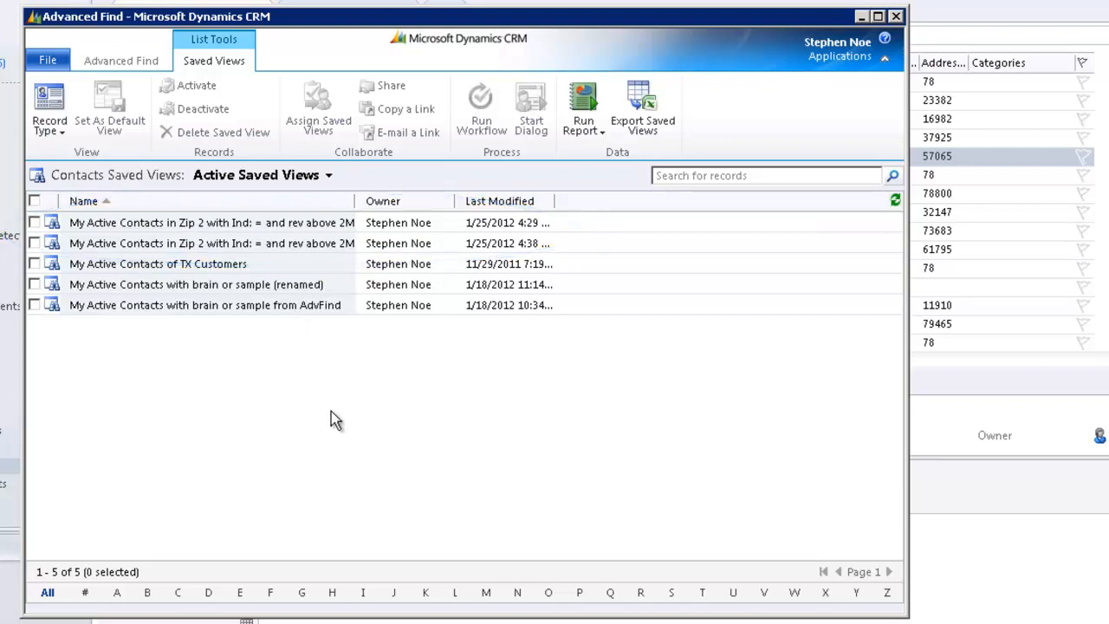
{"action": "double_click", "coordinate": [257, 222]}
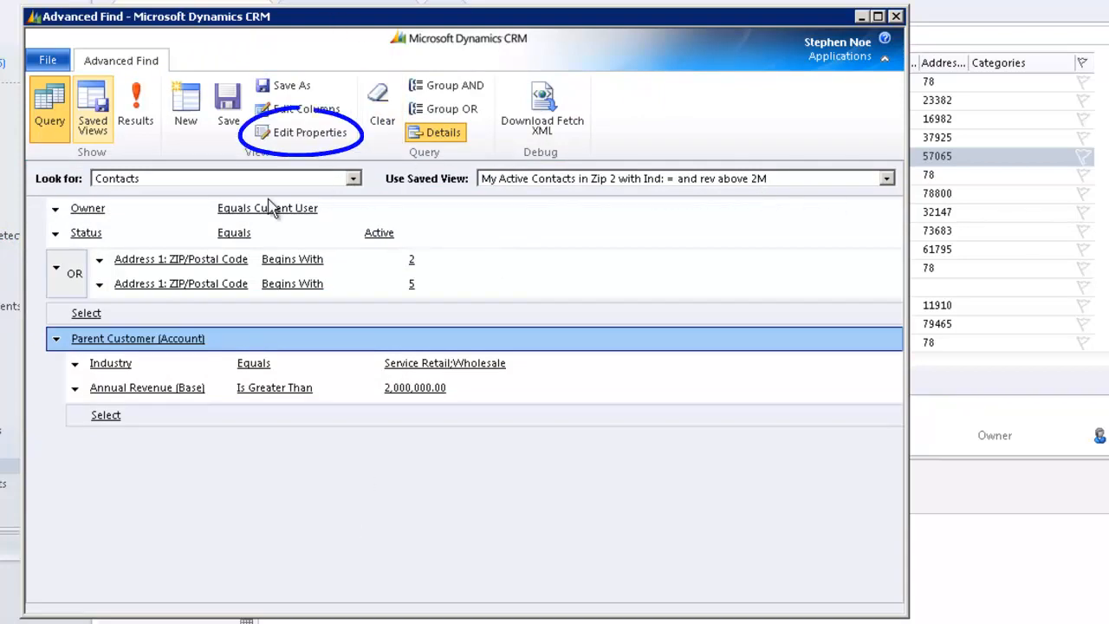
- Rename the opened view as My Active Contacts in Zip 2 with Ind: = and rev above 2M - Copy 2 and save it
{"action": "left_click", "coordinate": [308, 141]}
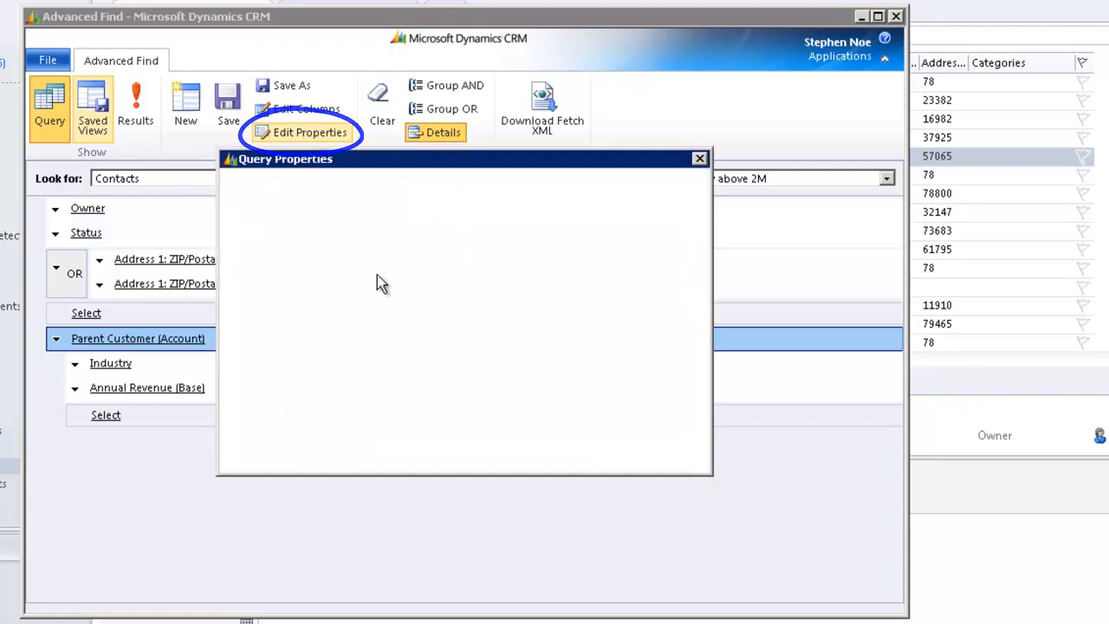
{"action": "left_click", "coordinate": [637, 246]}
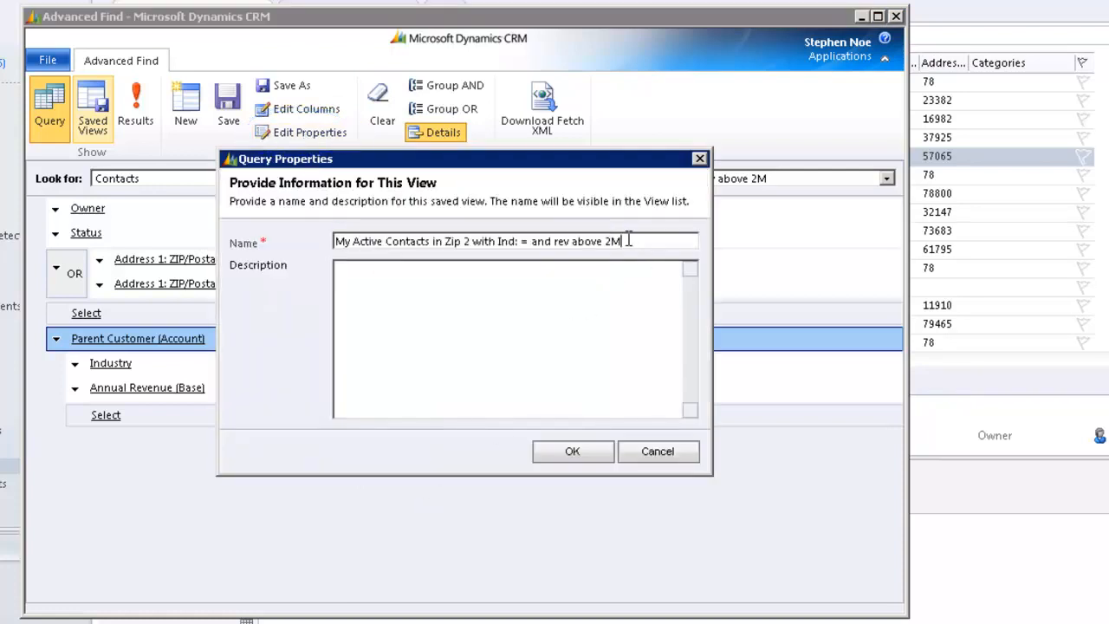
{"action": "type", "text": "- Copy 2"}
{"action": "key", "text": "Return"}
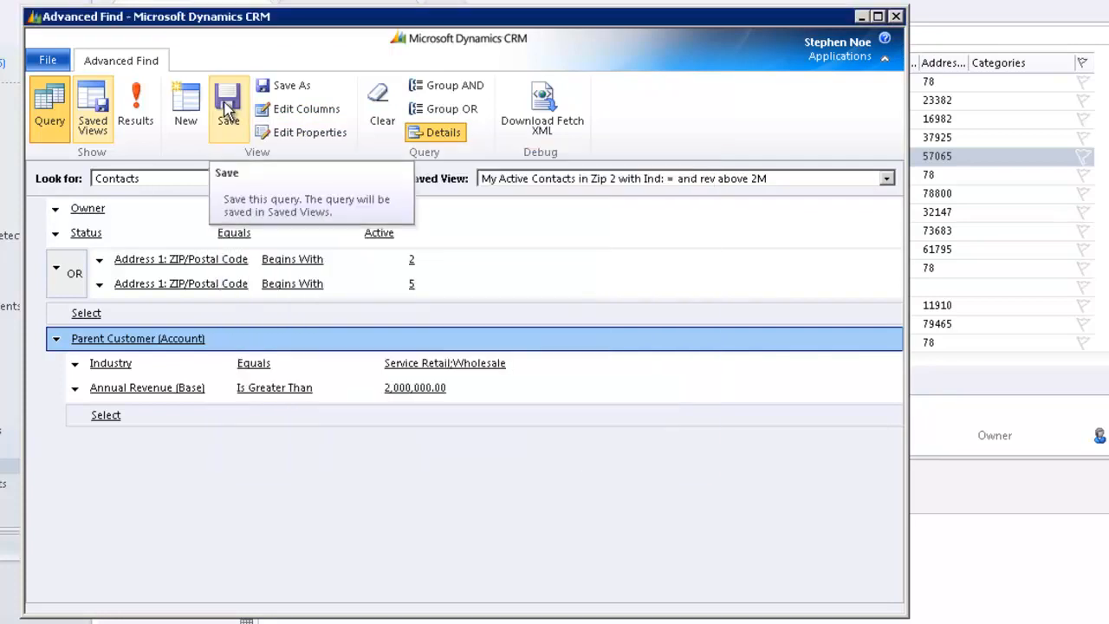
{"action": "left_click", "coordinate": [227, 106]}
- Return to the saved views list, widen its Name column to fit the full view names, and refresh the list
{"action": "left_click", "coordinate": [96, 124]}
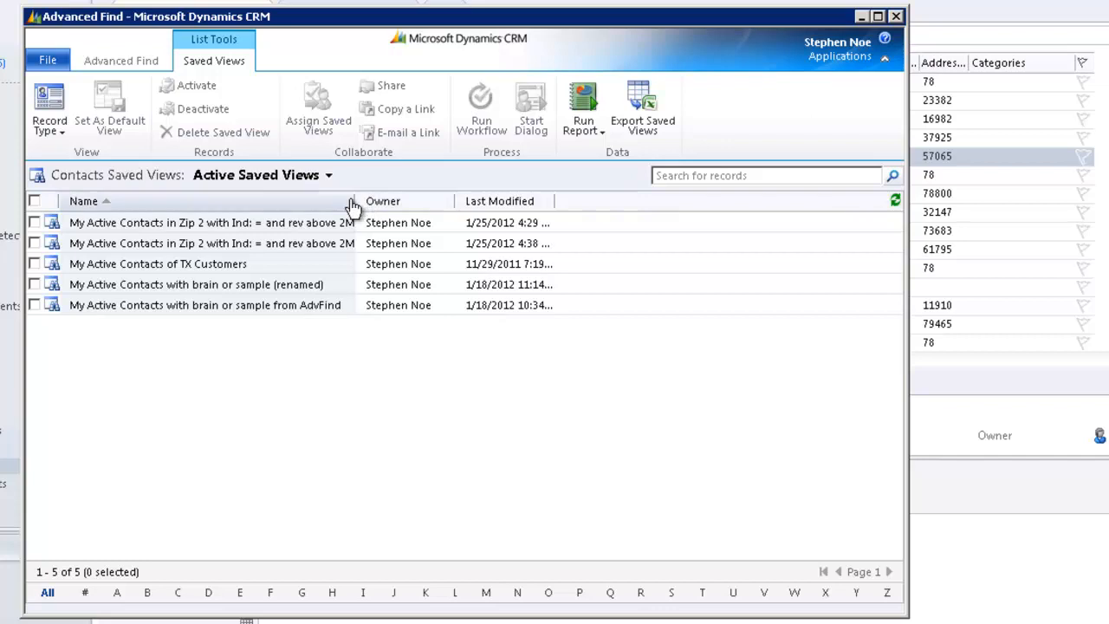
{"action": "left_click_drag", "start_coordinate": [355, 201], "coordinate": [530, 206]}
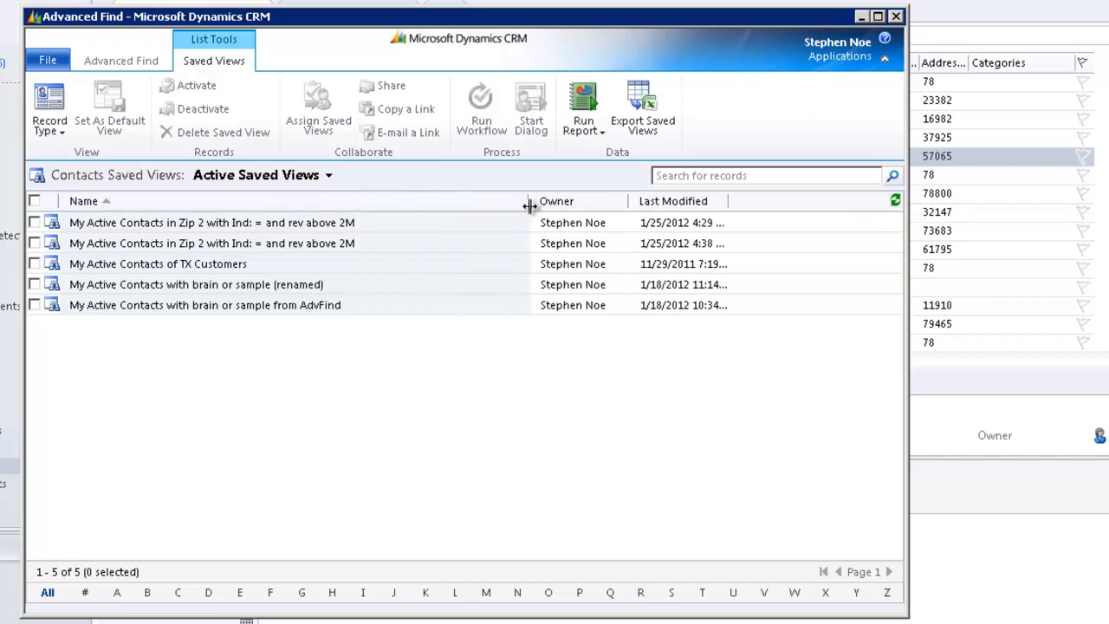
{"action": "left_click", "coordinate": [895, 202]}
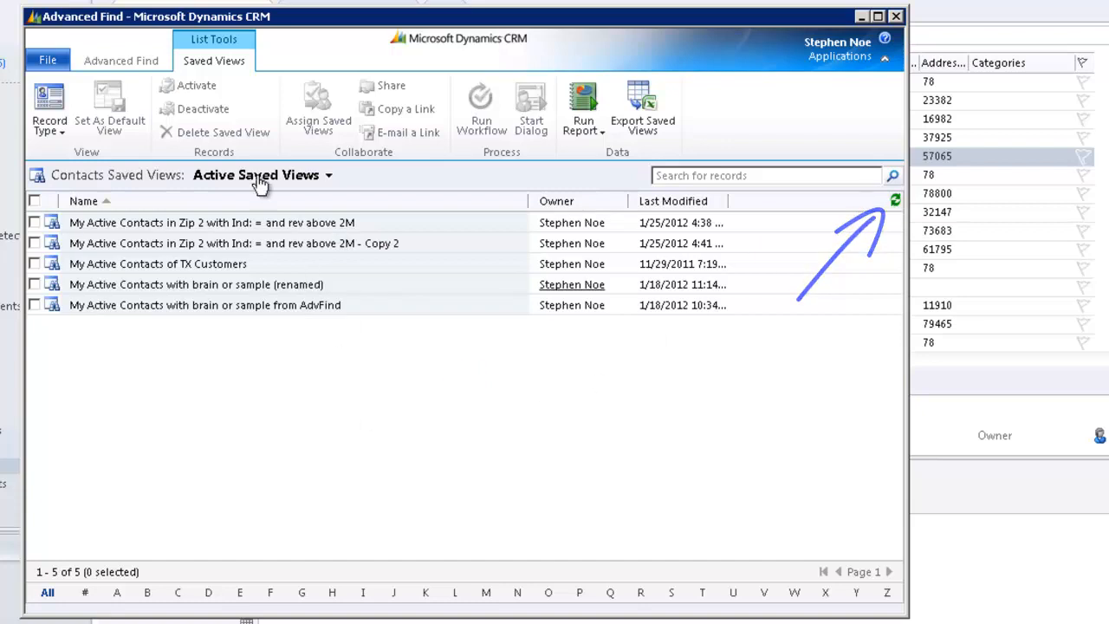
- Delete the saved view My Active Contacts with brain or sample (renamed)
{"action": "left_click", "coordinate": [371, 292]}
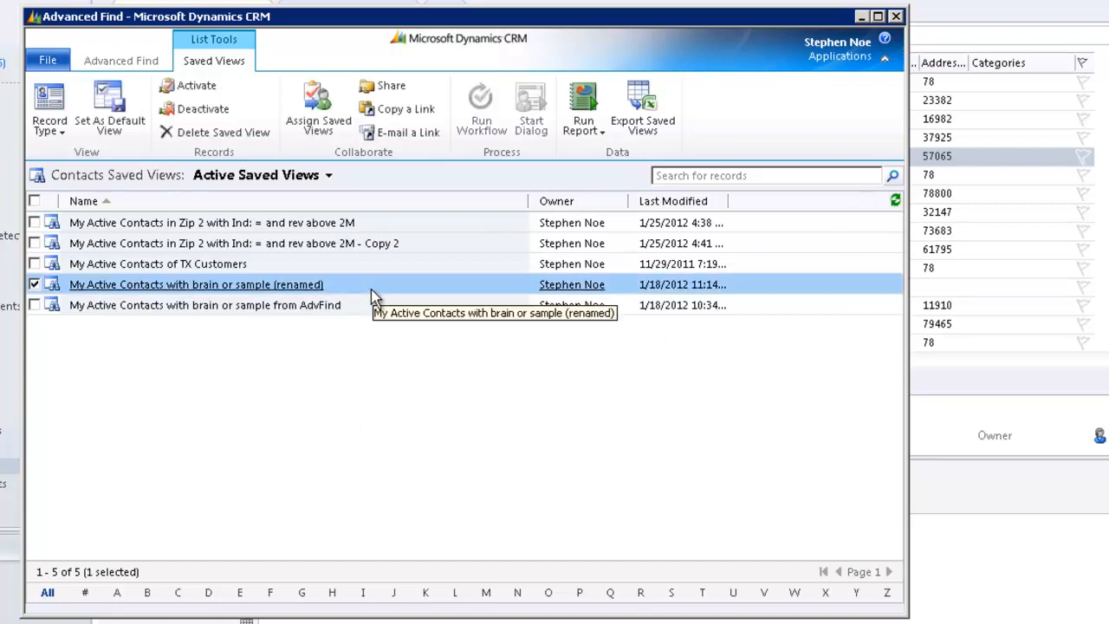
{"action": "left_click", "coordinate": [198, 134]}
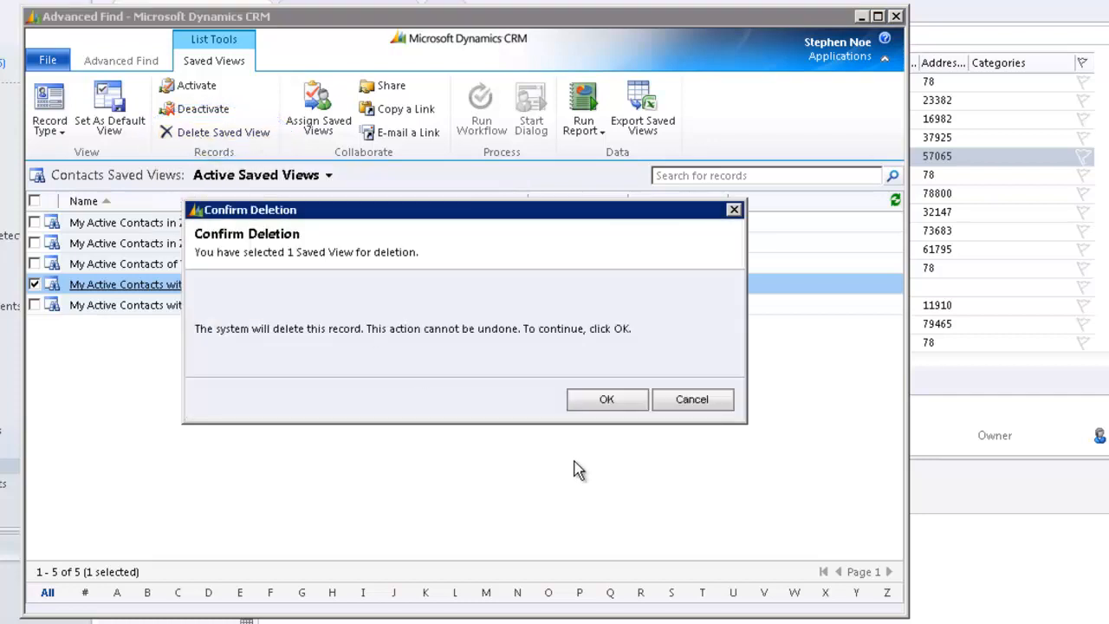
{"action": "left_click", "coordinate": [612, 403]}
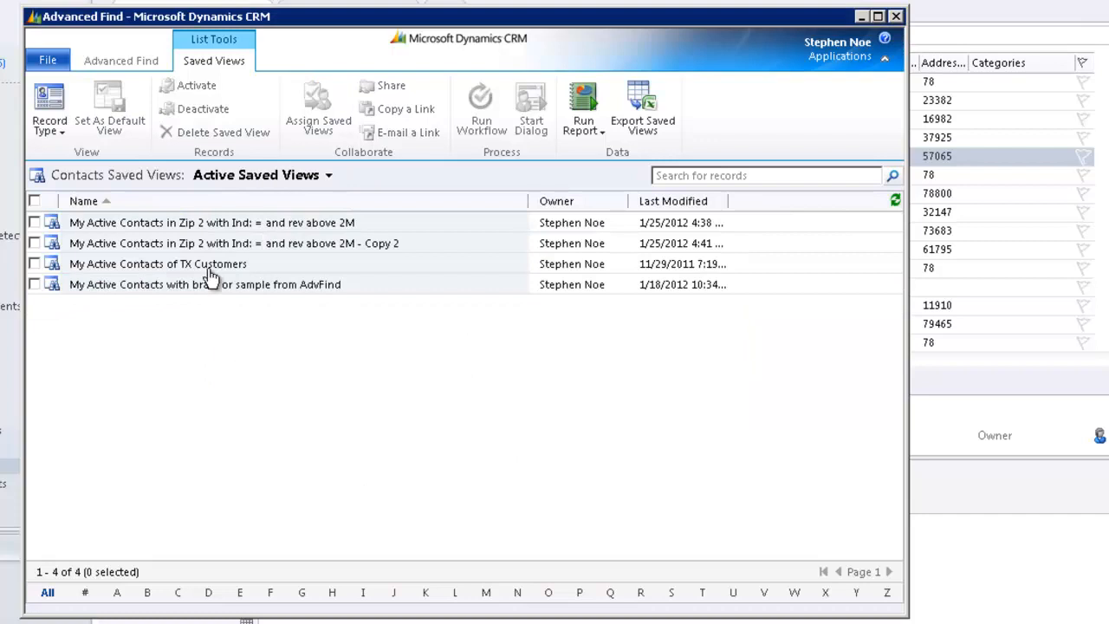
- Deactivate the saved view whose name ends in Copy 2
{"action": "left_click", "coordinate": [451, 243]}
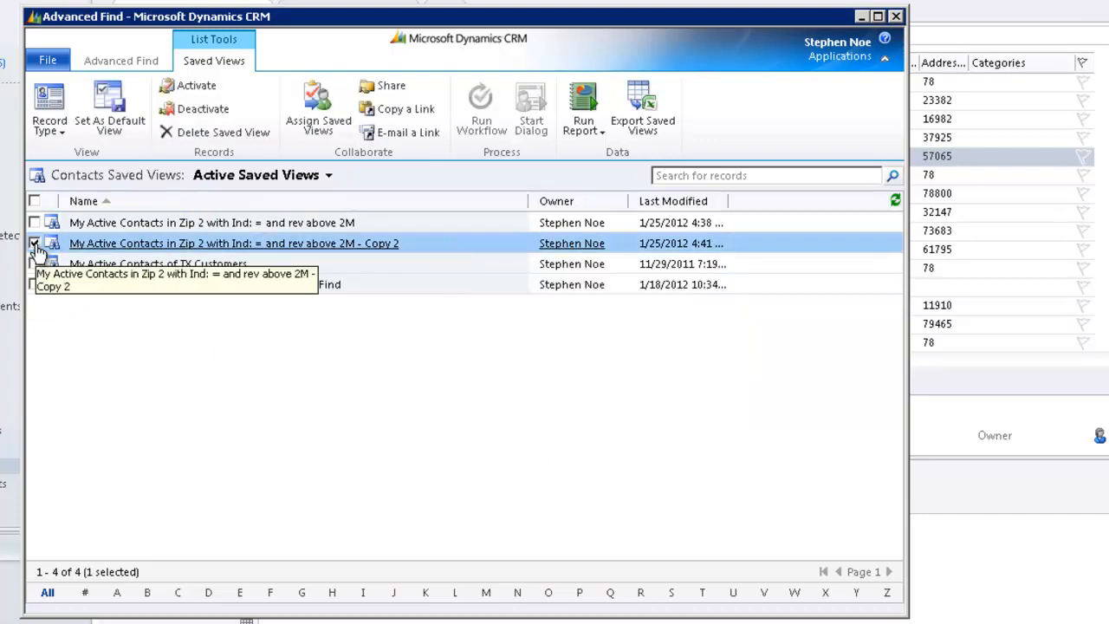
{"action": "left_click", "coordinate": [191, 109]}
{"action": "left_click", "coordinate": [583, 401]}
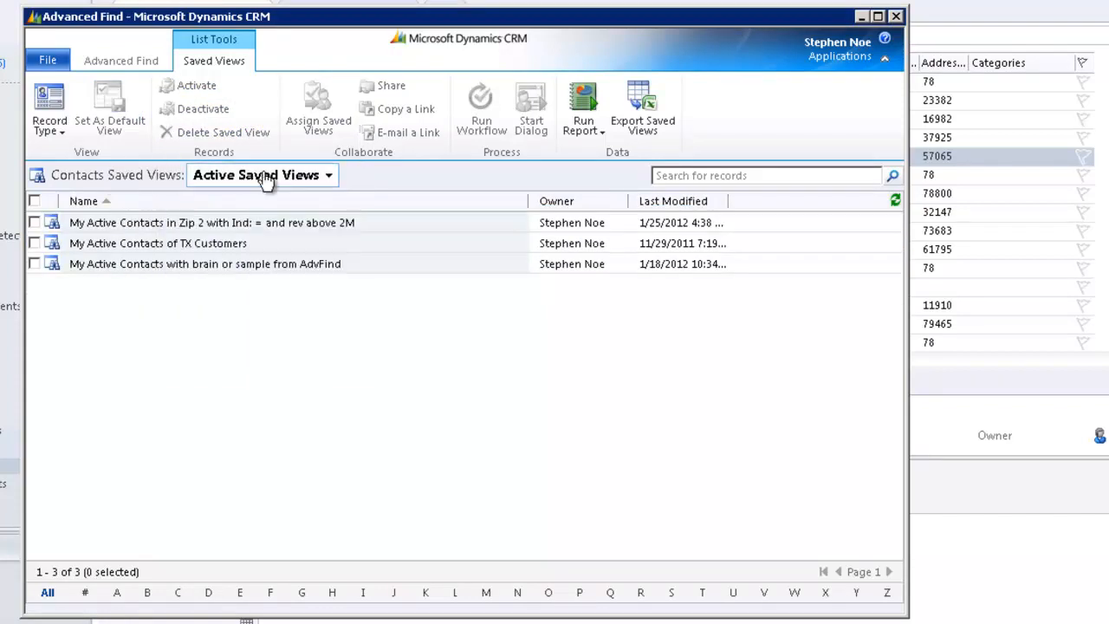
- Show My Inactive Saved Views and reactivate the Copy 2 view
{"action": "left_click", "coordinate": [330, 177]}
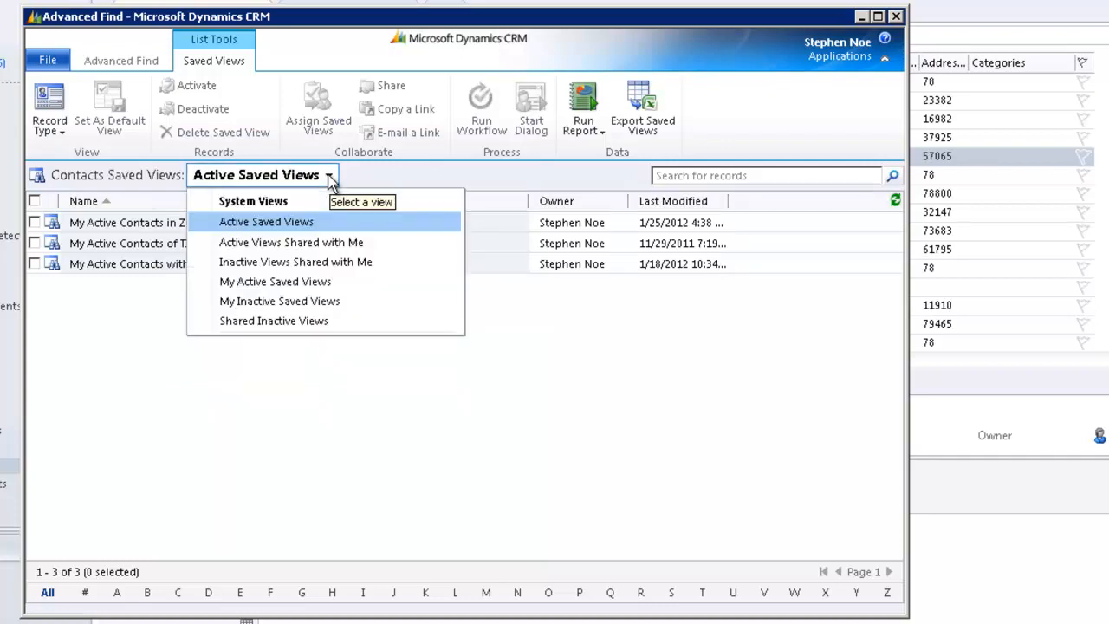
{"action": "left_click", "coordinate": [326, 303]}
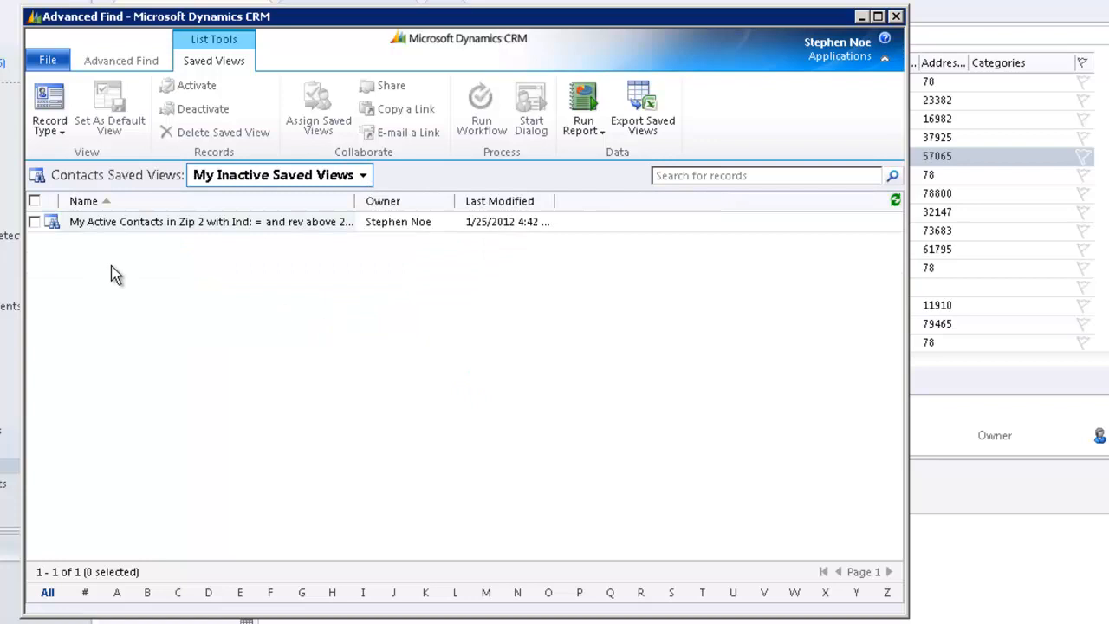
{"action": "left_click", "coordinate": [36, 221]}
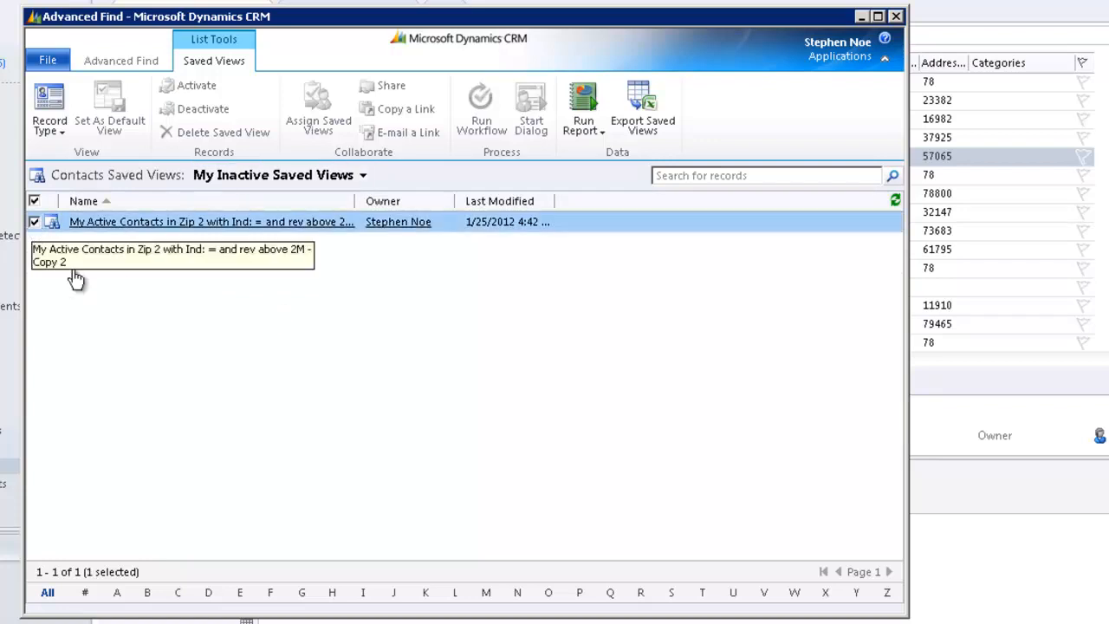
{"action": "left_click", "coordinate": [192, 85]}
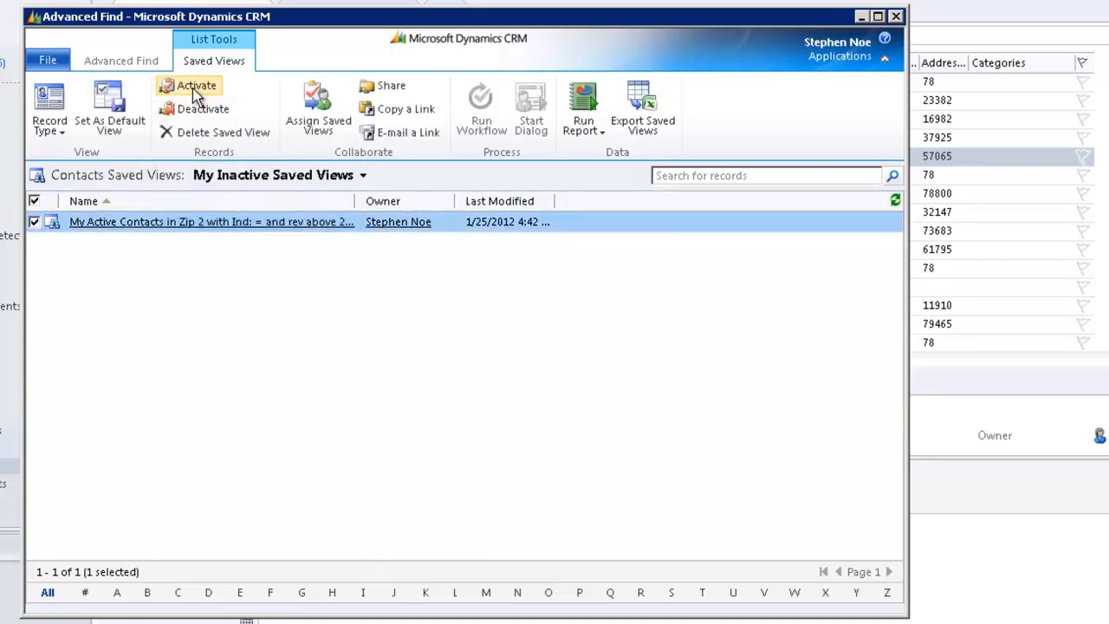
{"action": "left_click", "coordinate": [574, 400]}
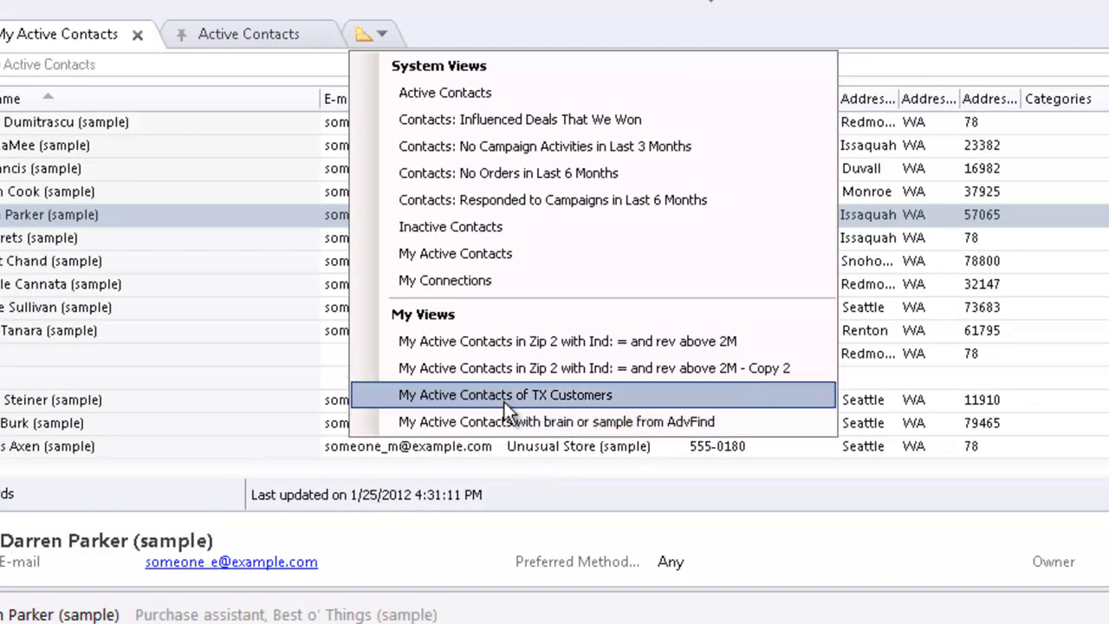
- In the Contacts area, open My Active Contacts in Zip 2 with Ind: = and rev above 2M in a new tab and pin it
{"action": "left_click", "coordinate": [565, 346]}
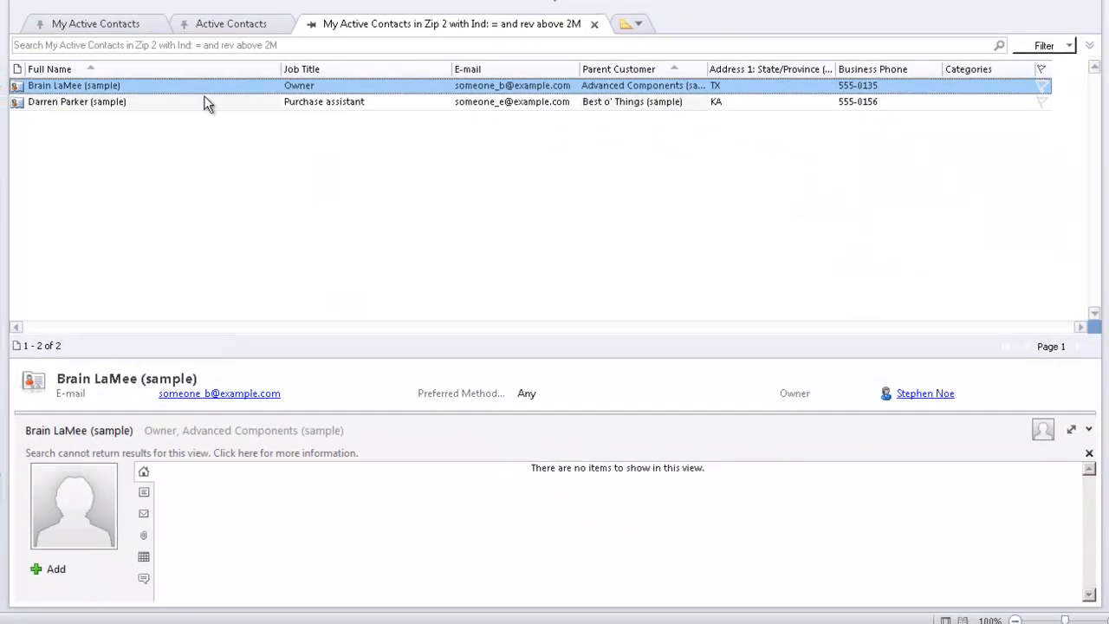
{"action": "left_click", "coordinate": [314, 24]}
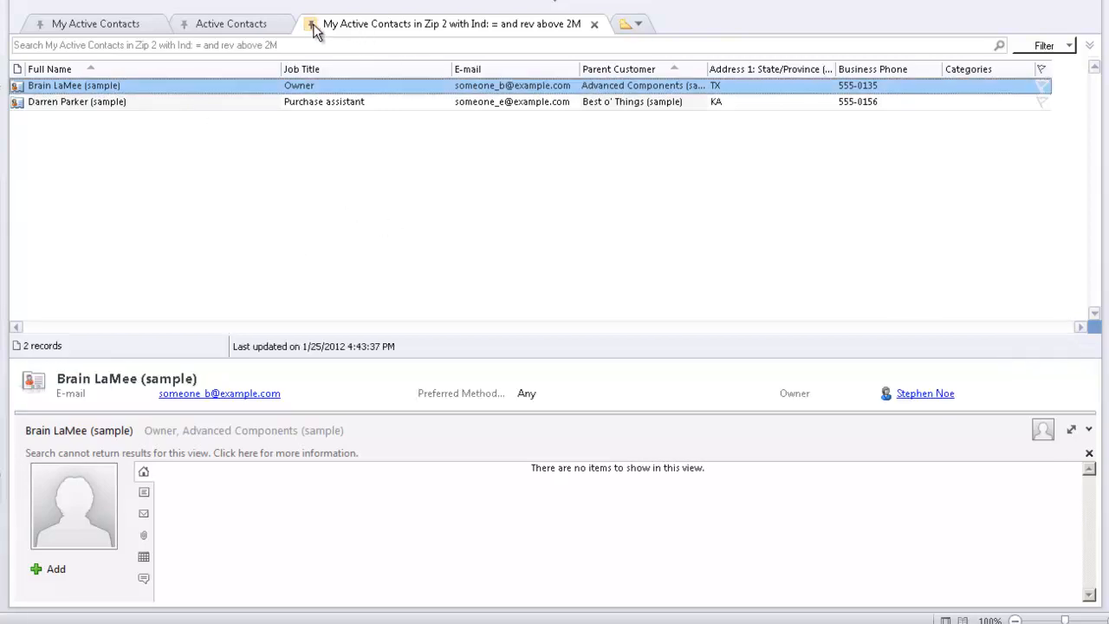